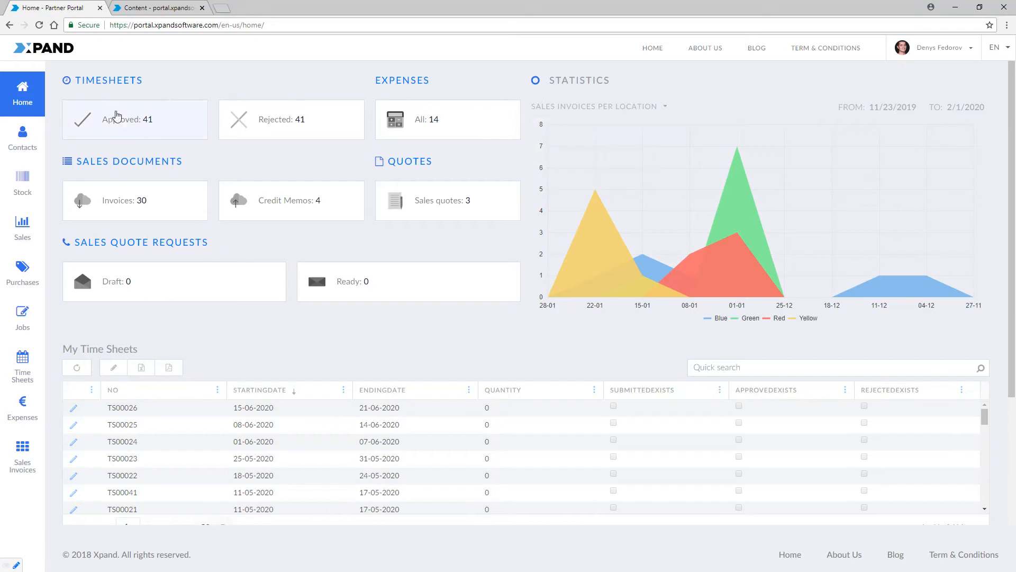
Step: Open an existing credit memo's document card from Sales Documents, then return to the portal home
click(21, 224)
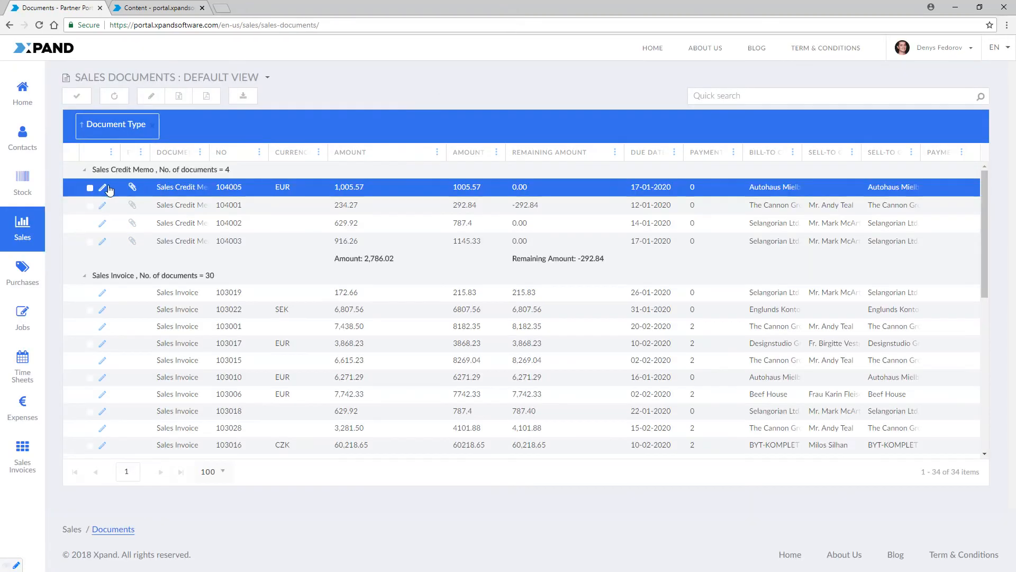
click(106, 188)
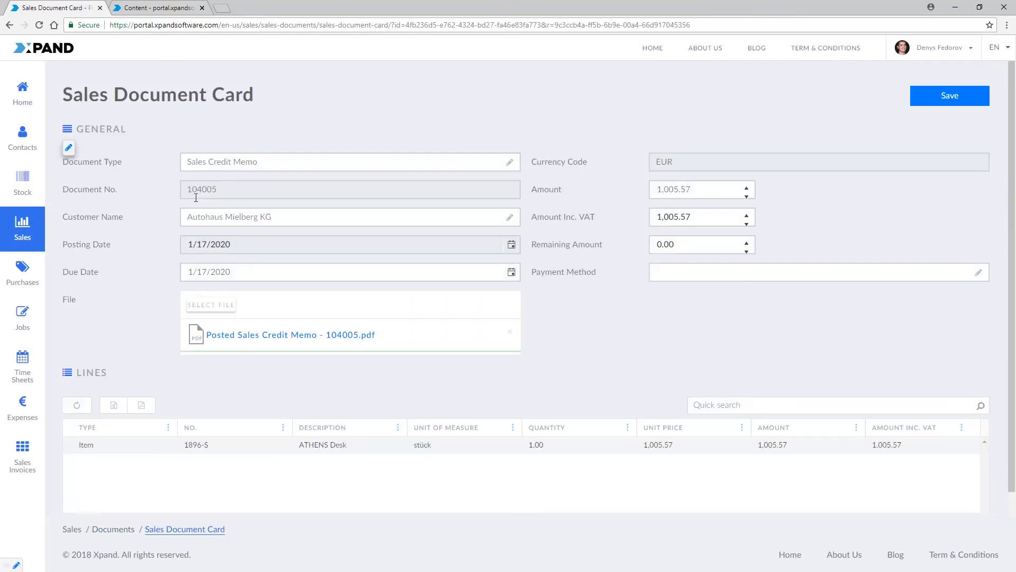
click(26, 95)
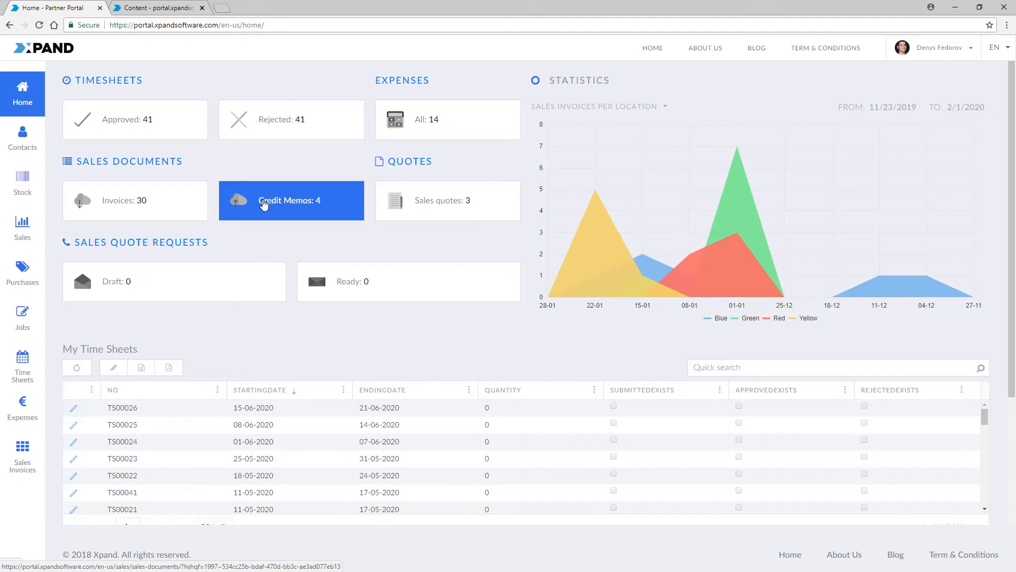
Step: Expand the sales document pages and switch to the Umbraco backoffice content editor
mouse_move(22, 228)
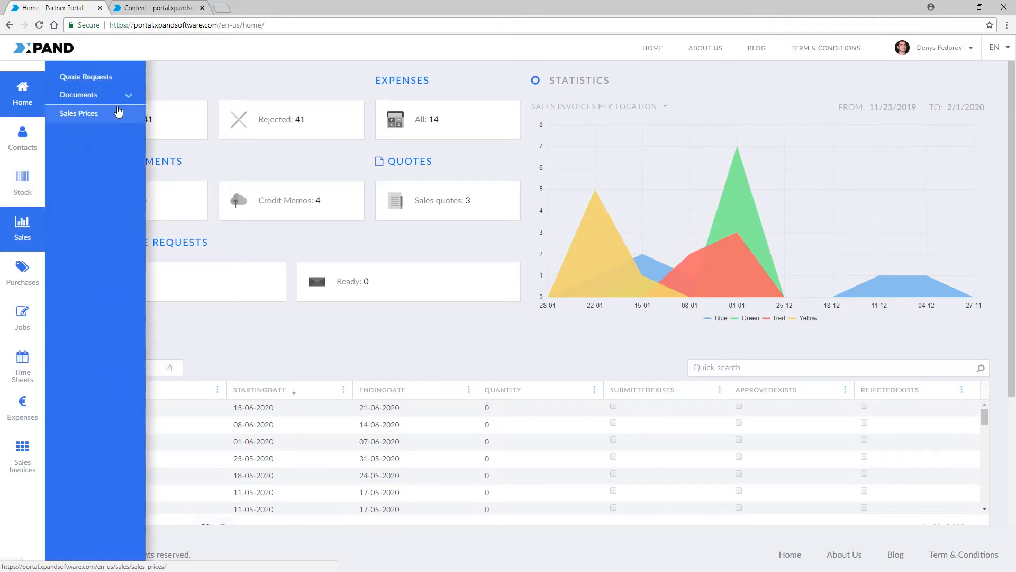
click(128, 95)
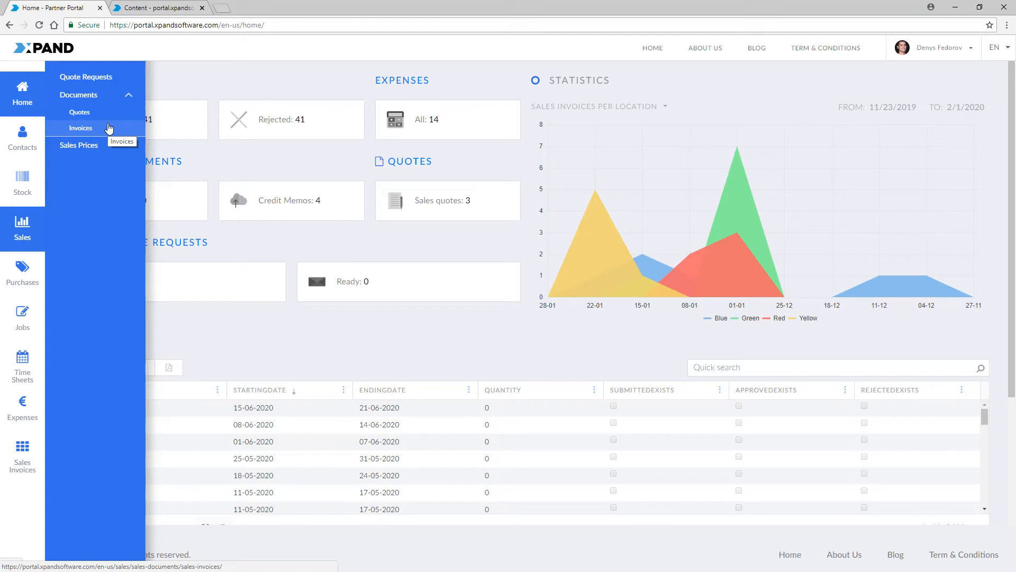
click(159, 8)
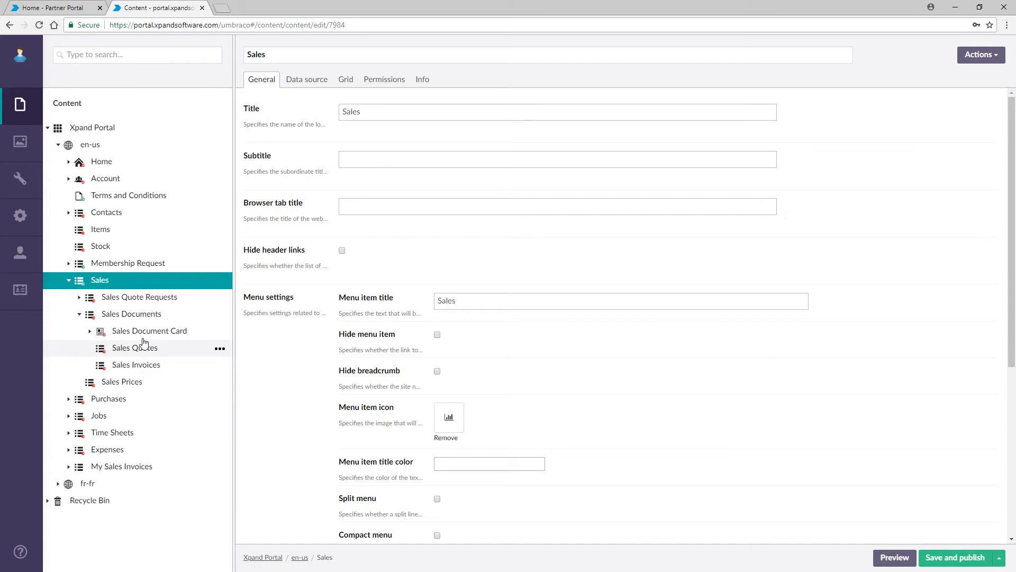
Step: Open the Create dialog for a new item under Sales Documents
click(220, 315)
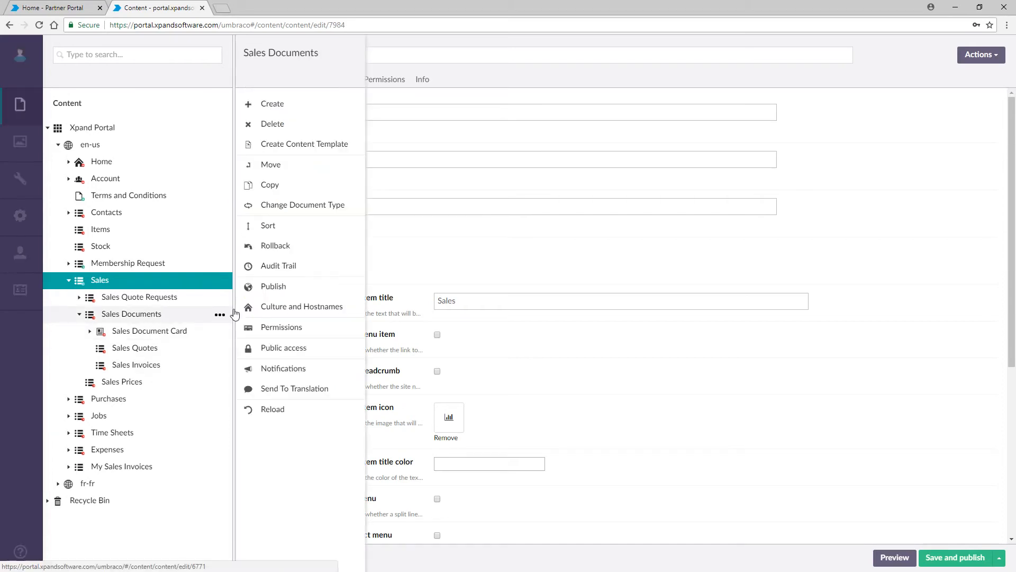
click(284, 104)
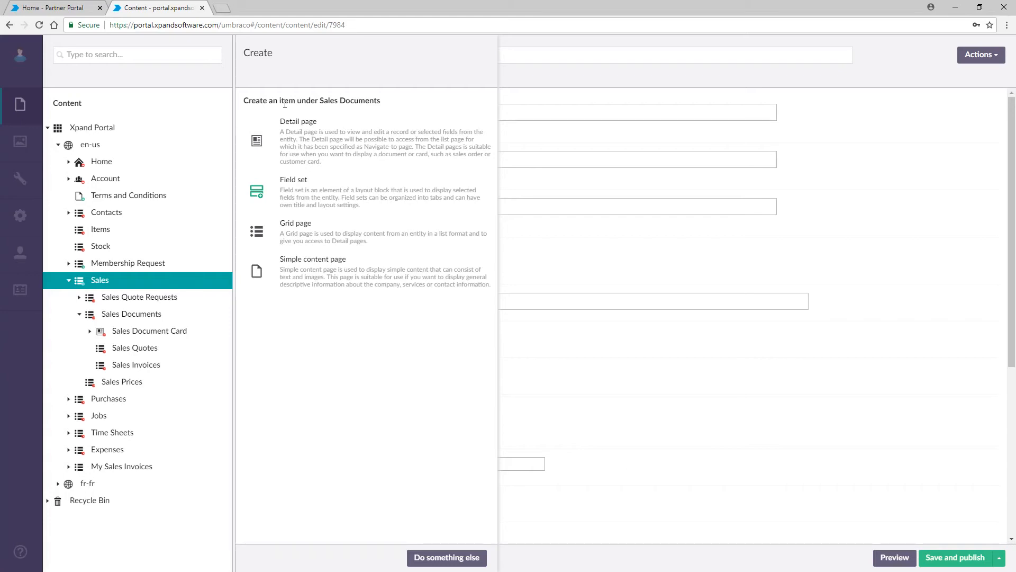
Step: Create a grid page 'Sales Credit Memos' with Title 'Sales Credit memos' and menu title 'Credit Memos'
click(339, 236)
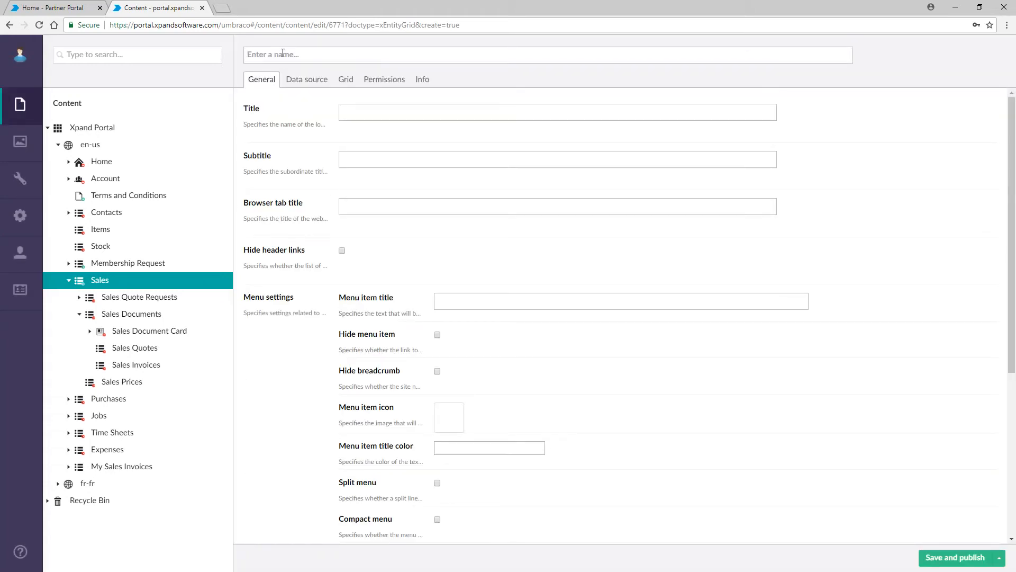
text(S)
click(286, 70)
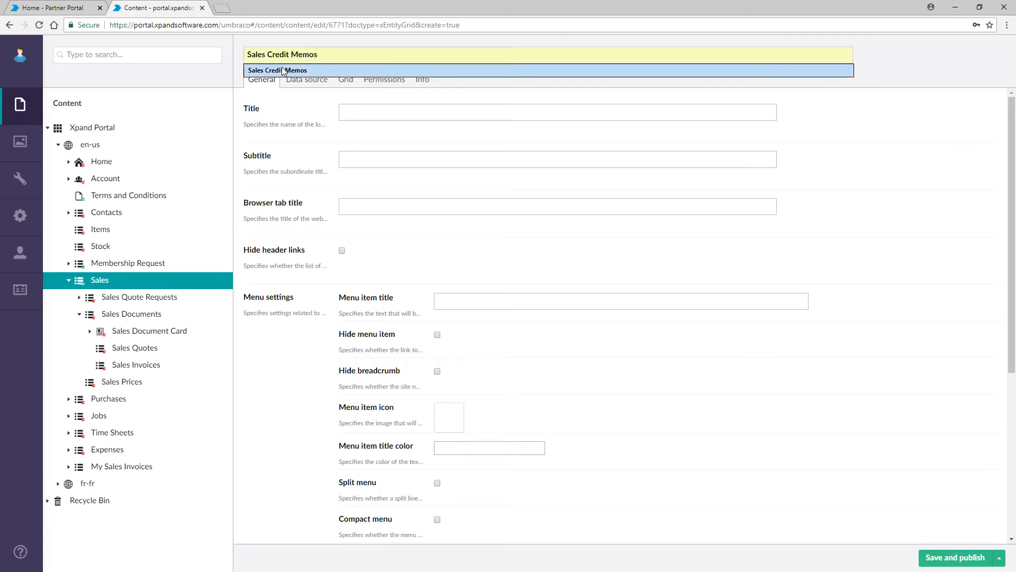
click(361, 113)
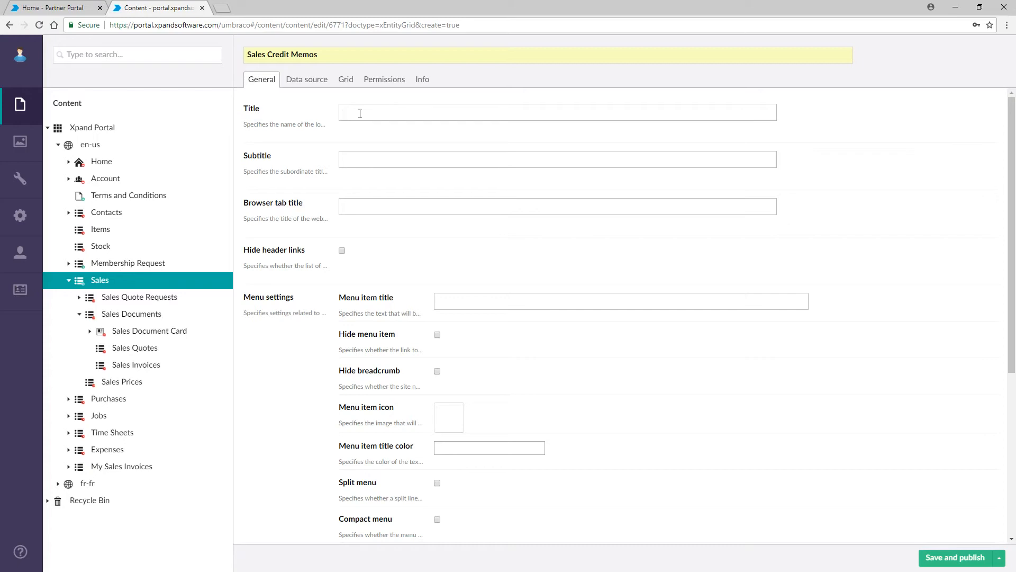
text(Sales Cred)
text(it memos)
text(Credit)
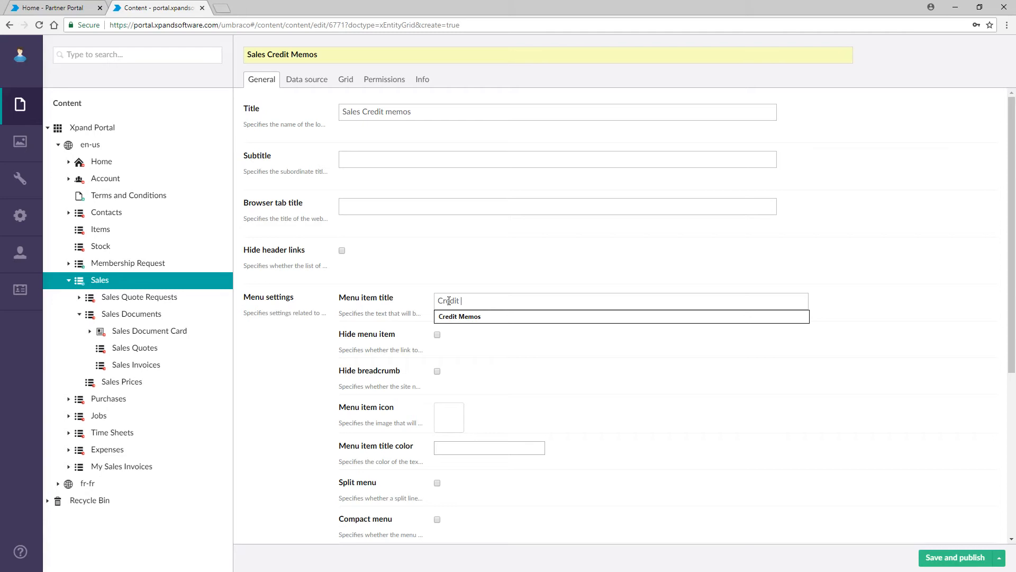
click(465, 316)
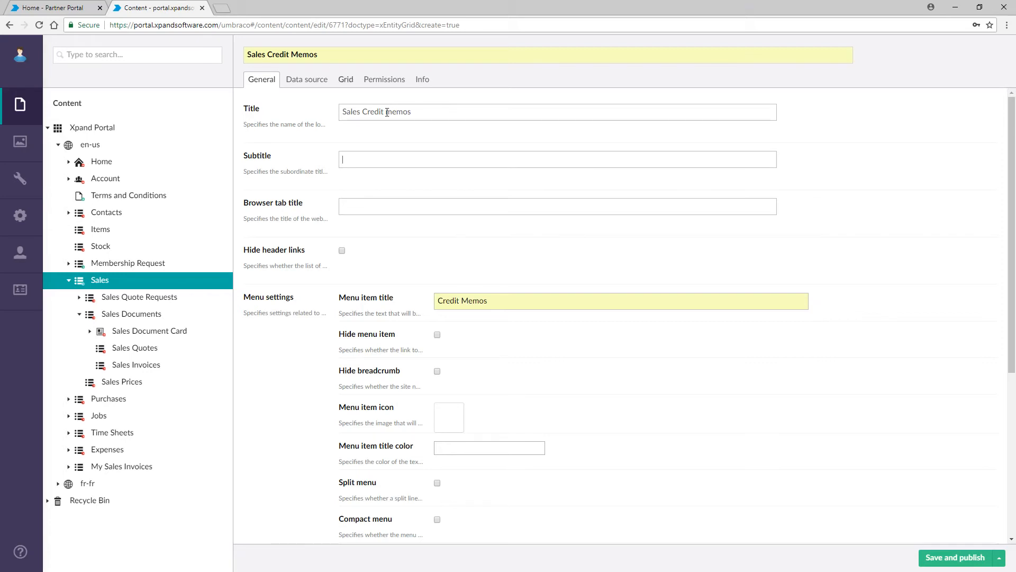
scroll(551, 303, down, 3)
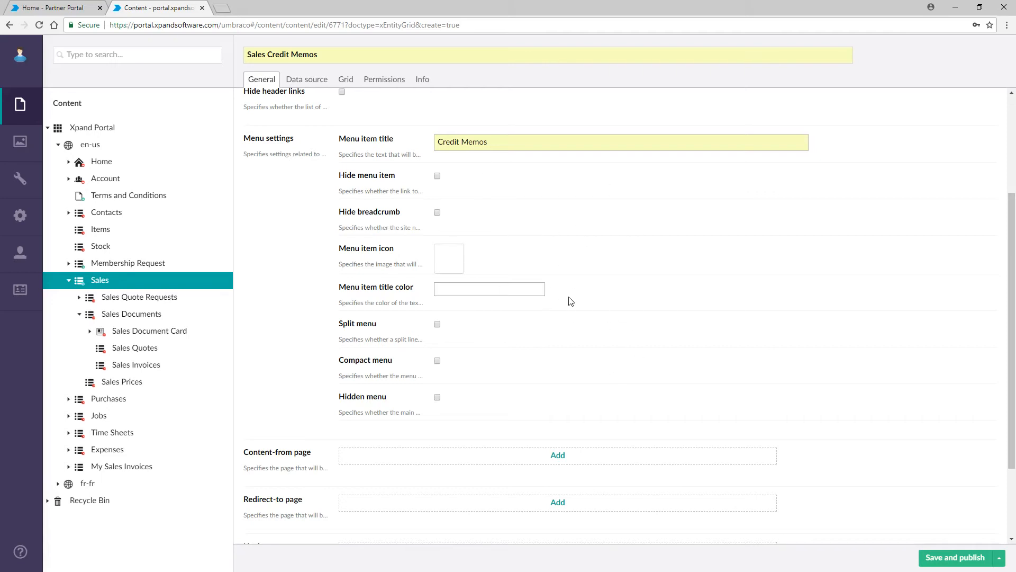
scroll(561, 273, up, 1)
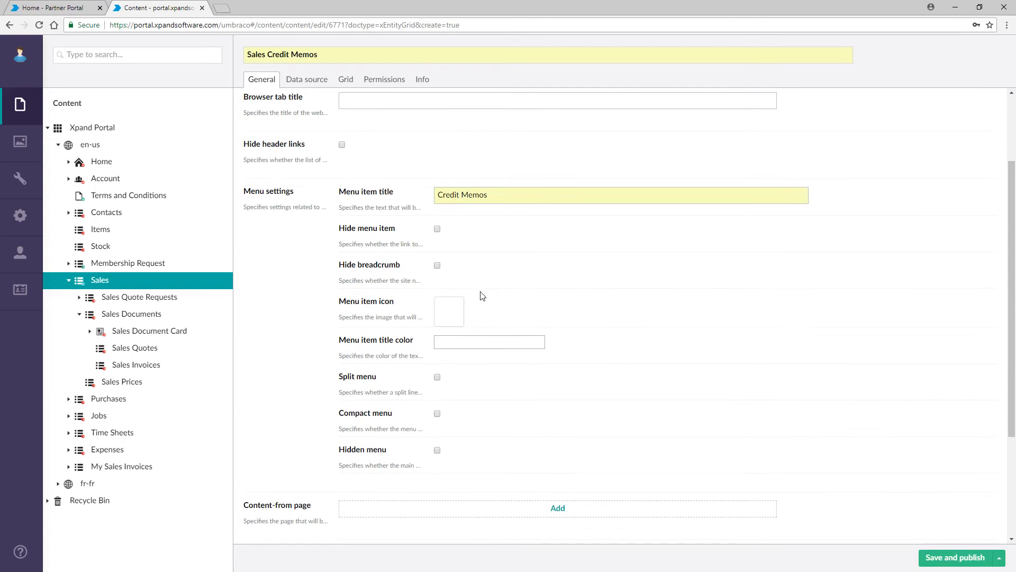
Step: Set the menu item icon to the Font Awesome outdent icon
click(449, 318)
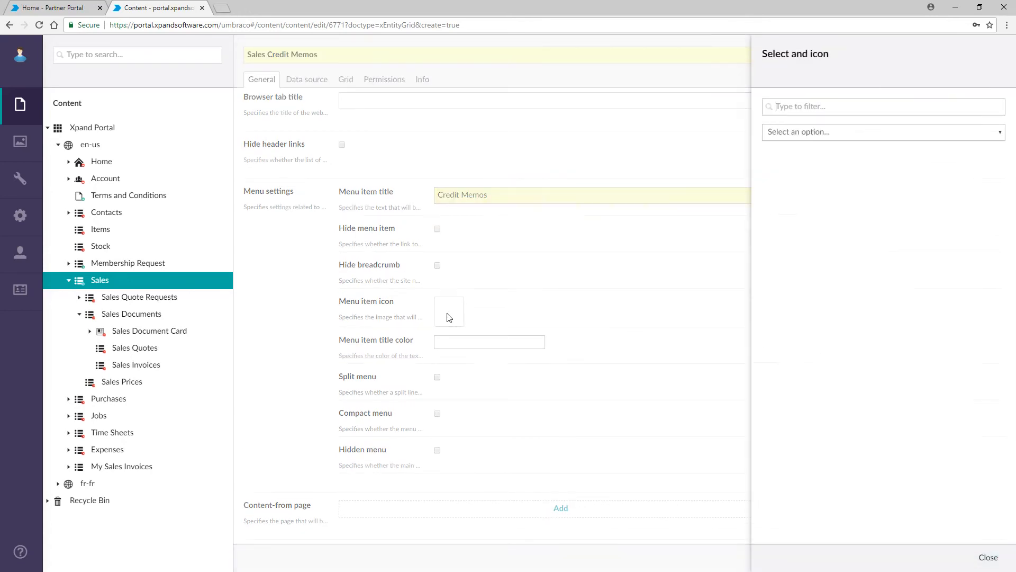
click(988, 138)
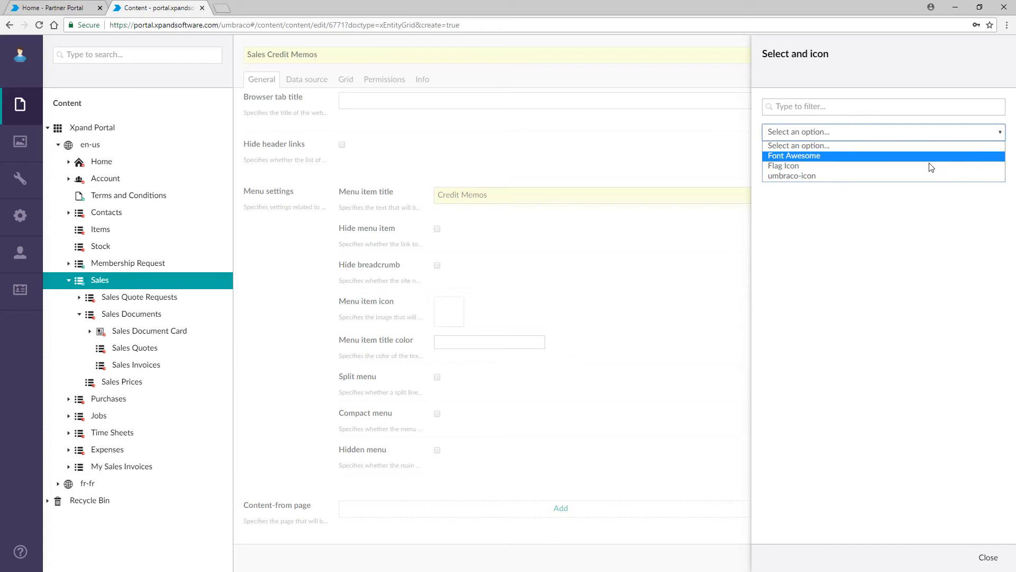
click(963, 155)
click(779, 423)
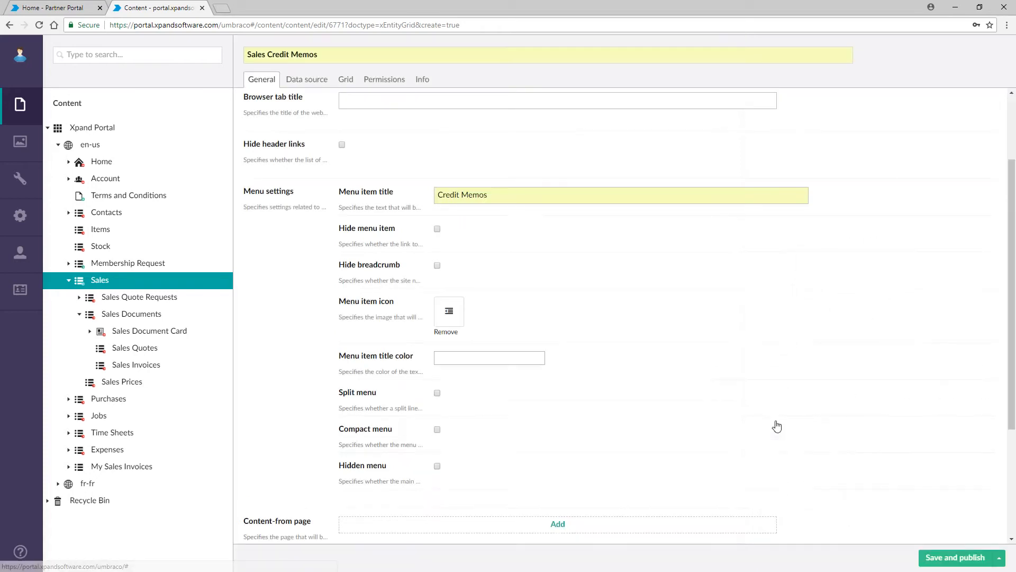
scroll(684, 310, down, 3)
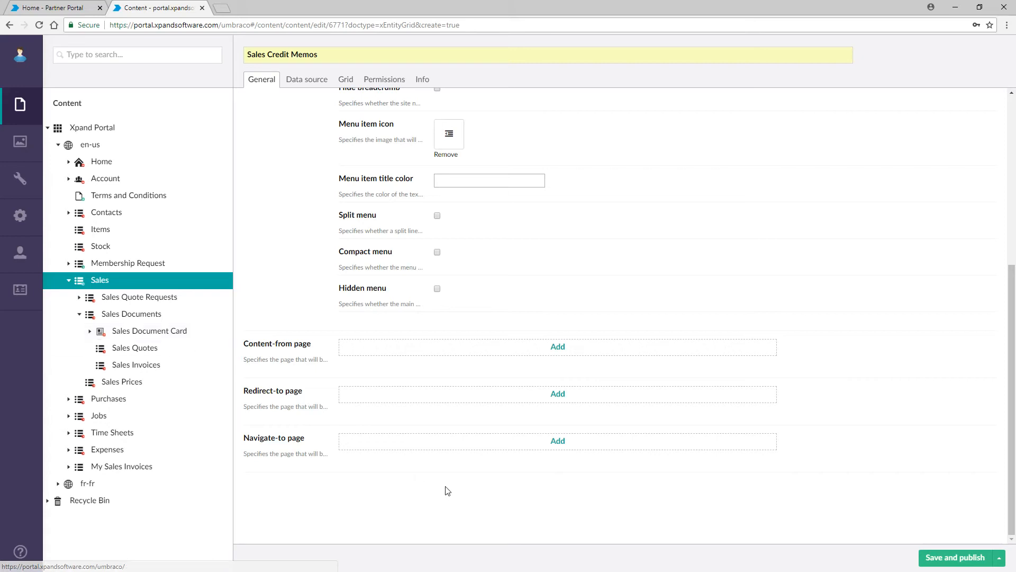
Step: Set Sales Document Card (Xpand Portal > en-us > Sales > Sales Documents) as the Navigate-to page
click(560, 442)
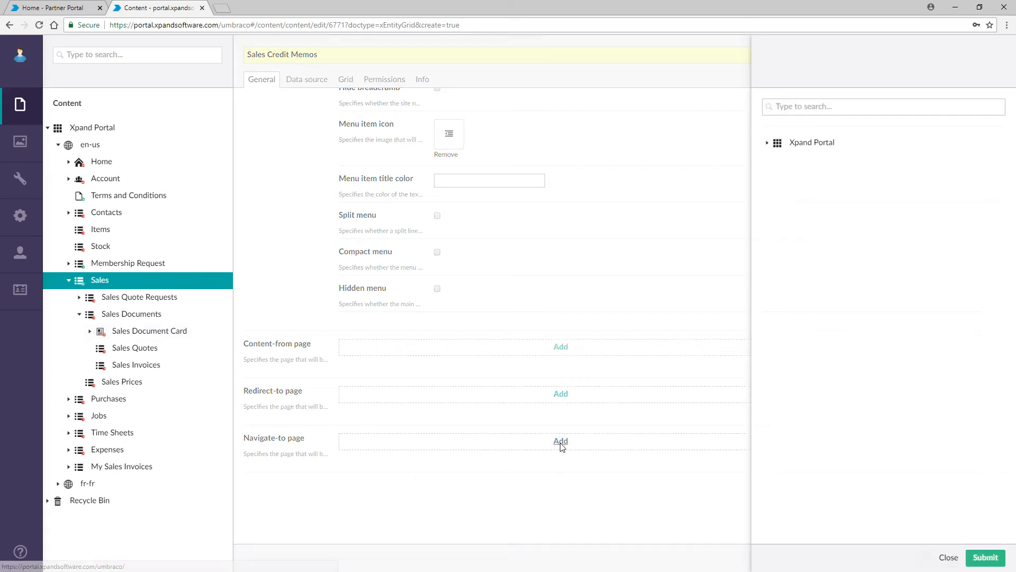
click(768, 143)
click(780, 160)
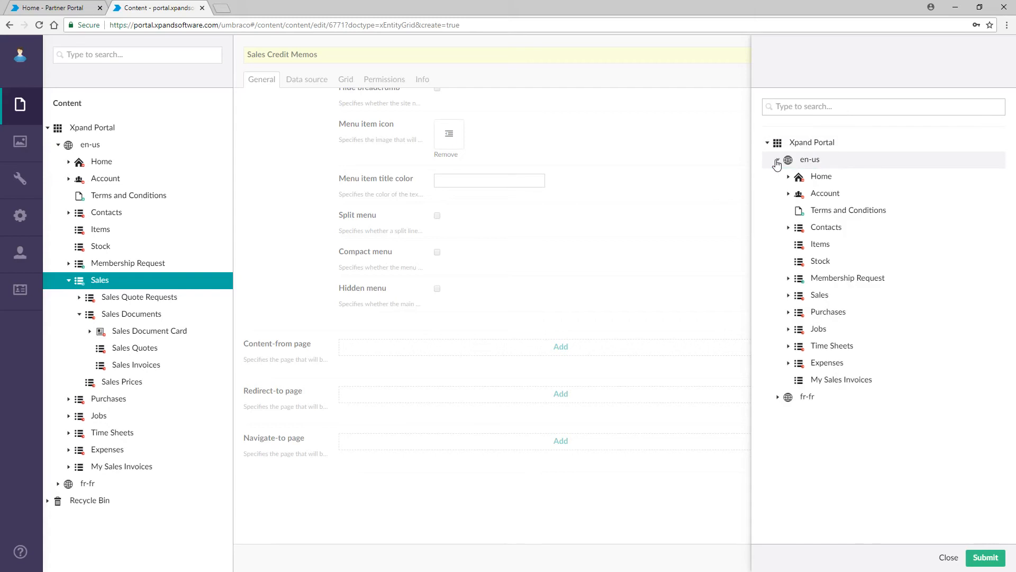
click(788, 295)
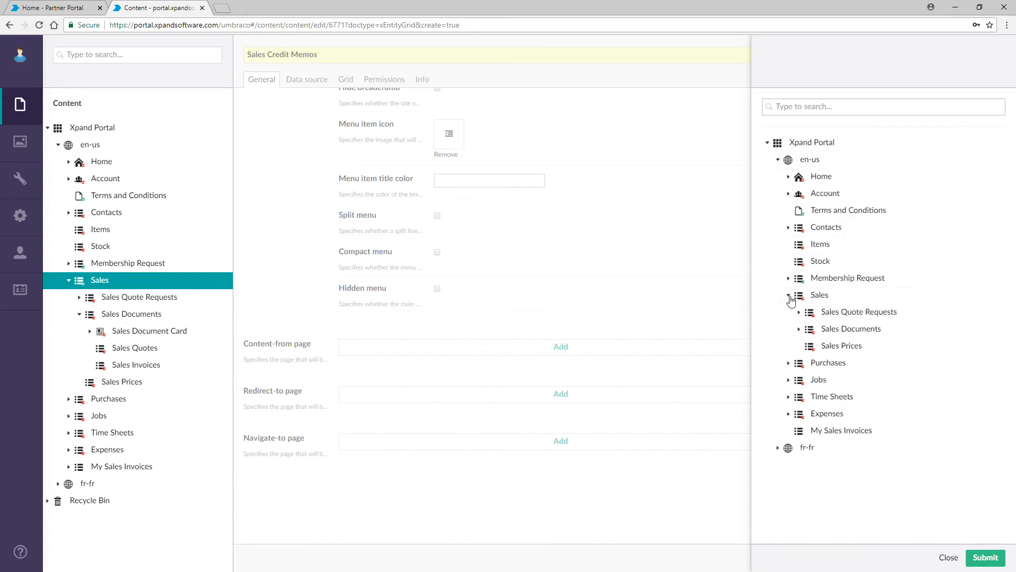
click(799, 329)
click(865, 351)
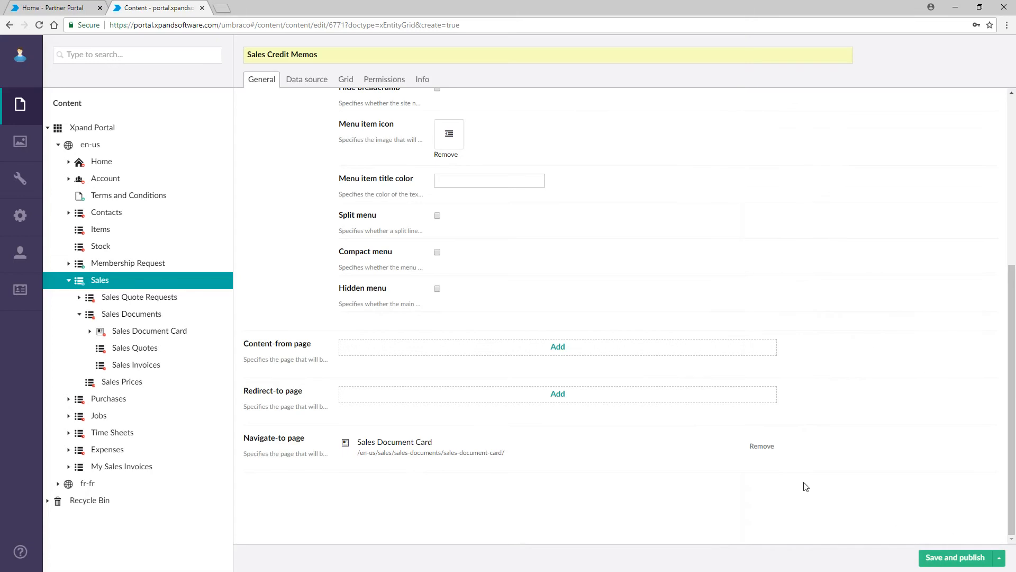
click(314, 80)
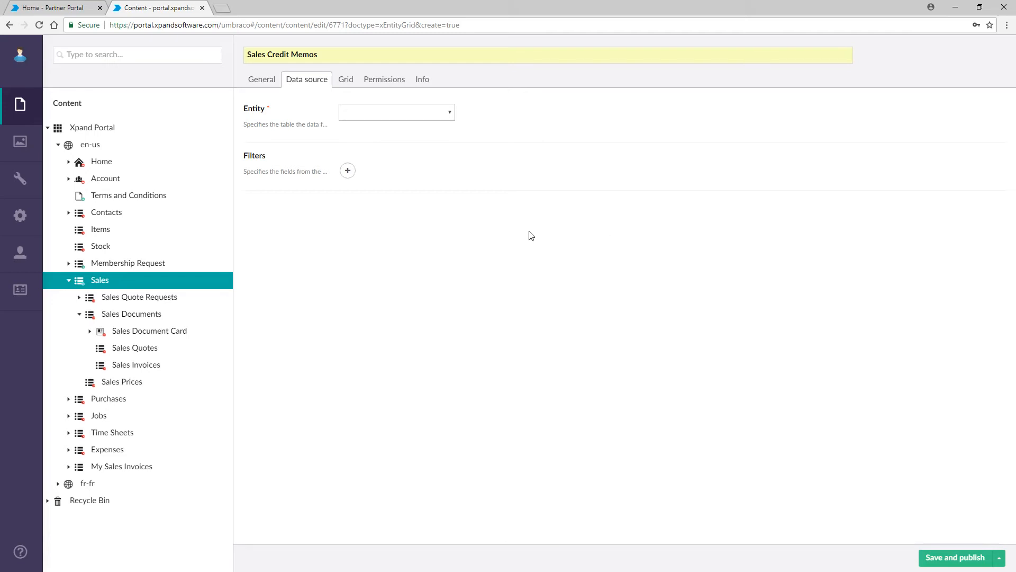
Step: Select SalesDocumentHeader as the data source Entity
click(451, 114)
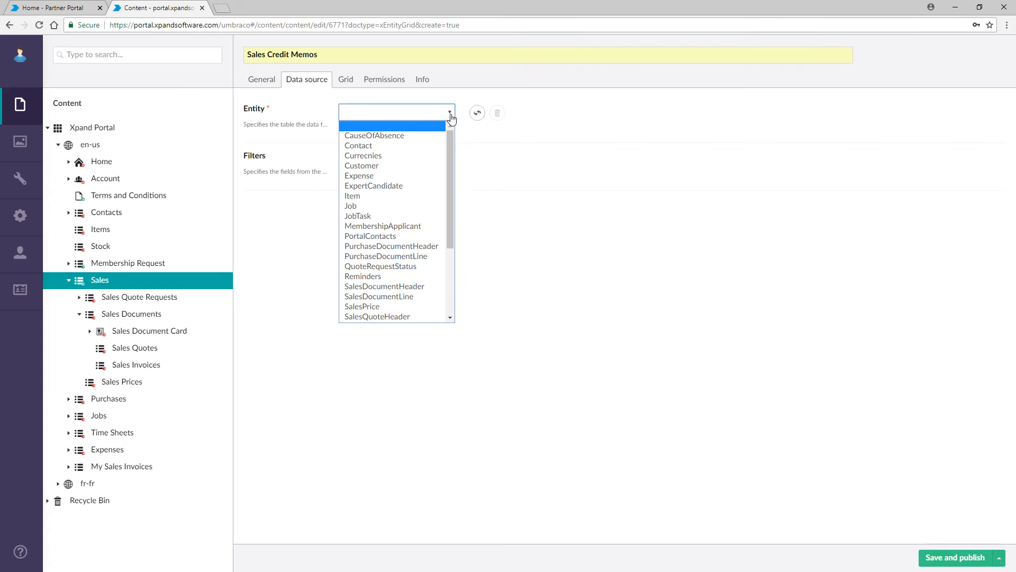
click(415, 286)
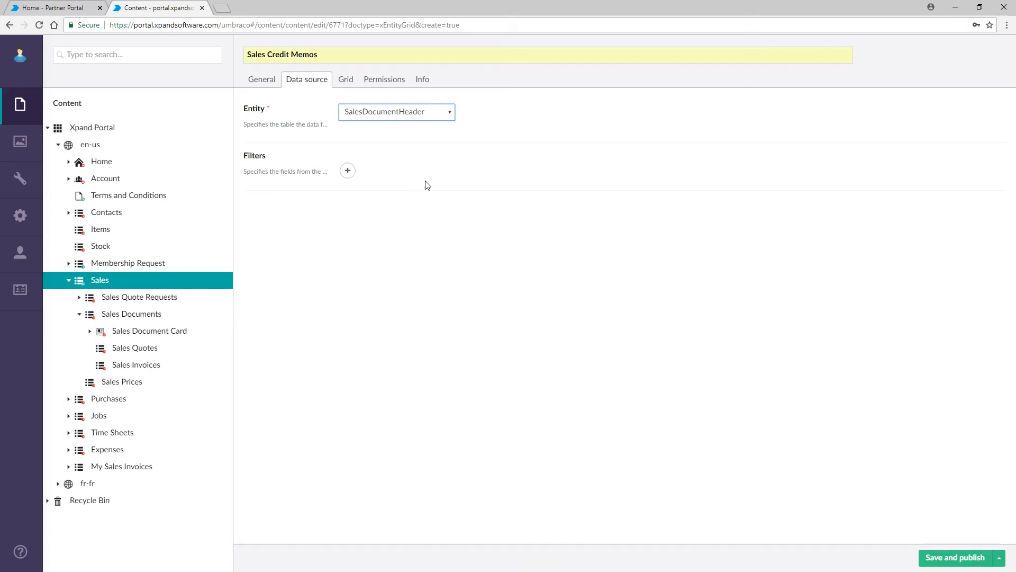
Step: Add a data source filter on the DocumentType field using the = operator
click(348, 170)
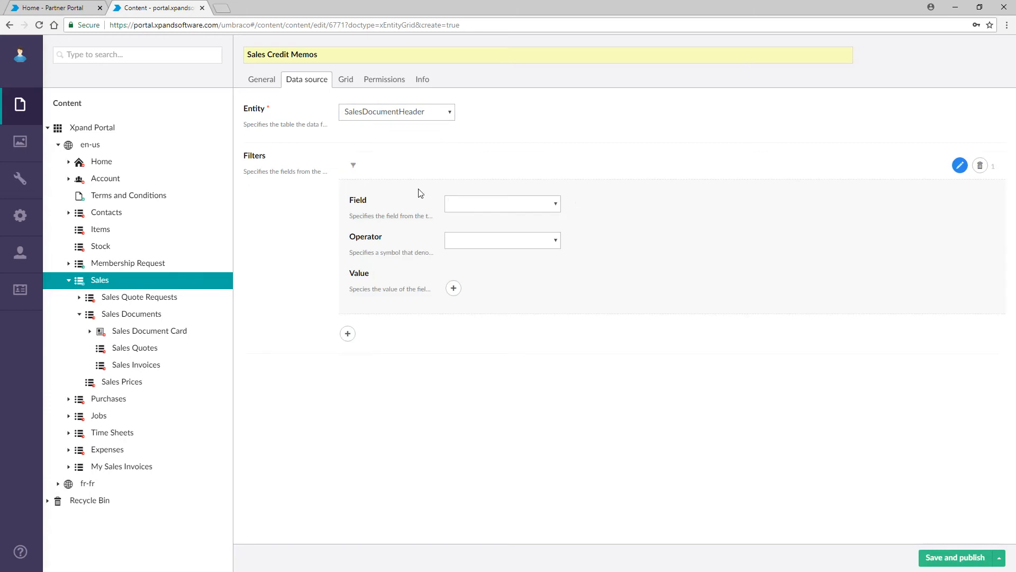
click(555, 205)
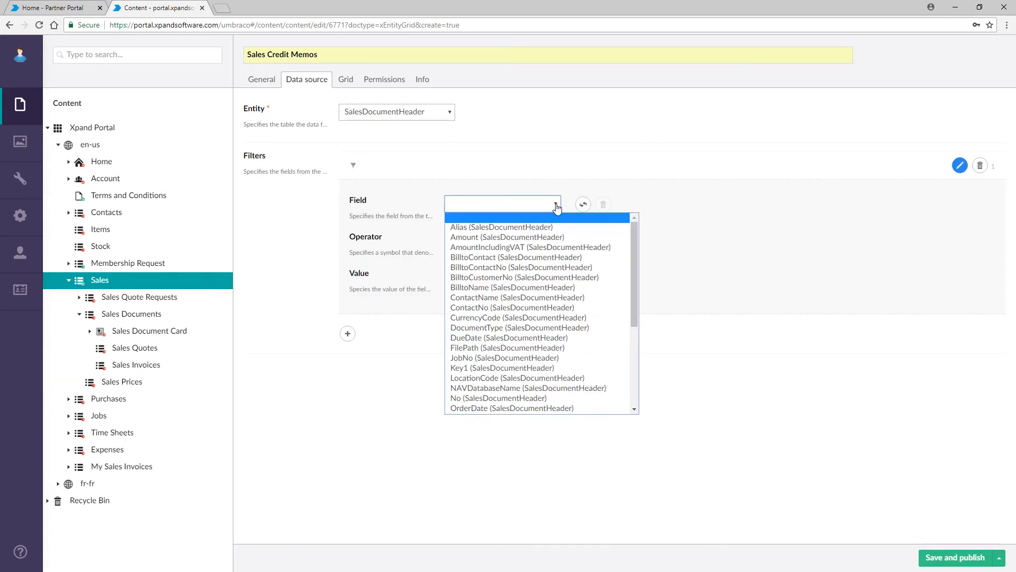
click(531, 327)
click(559, 248)
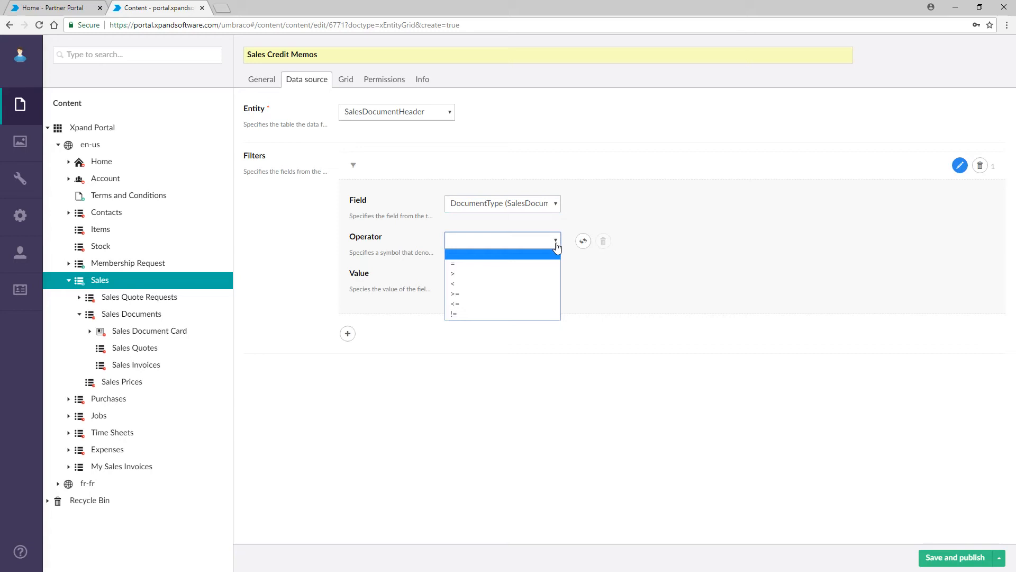
click(529, 261)
Step: Set the filter value to the constant 'Sales Credit Memo'
click(454, 288)
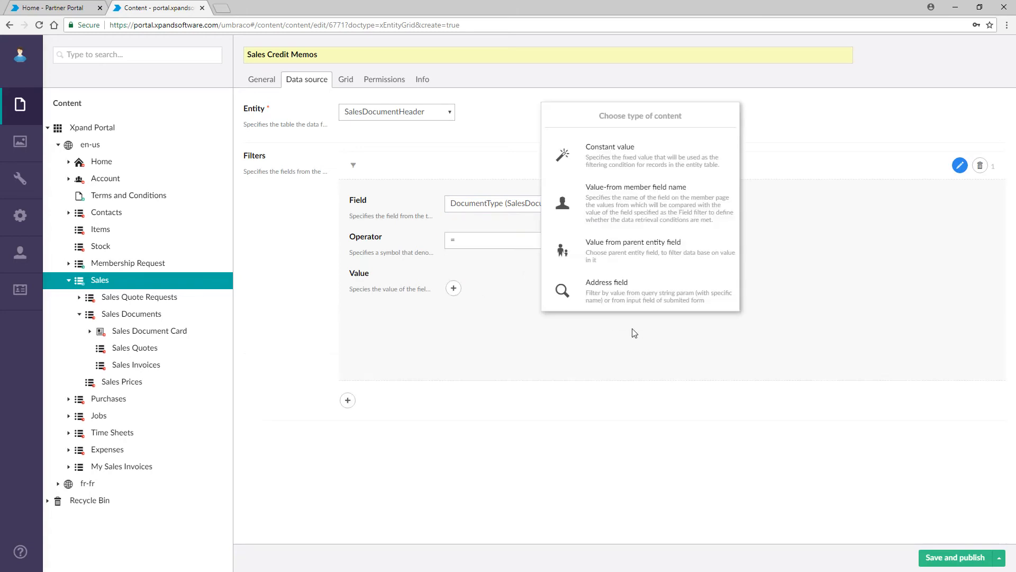
click(630, 329)
click(453, 288)
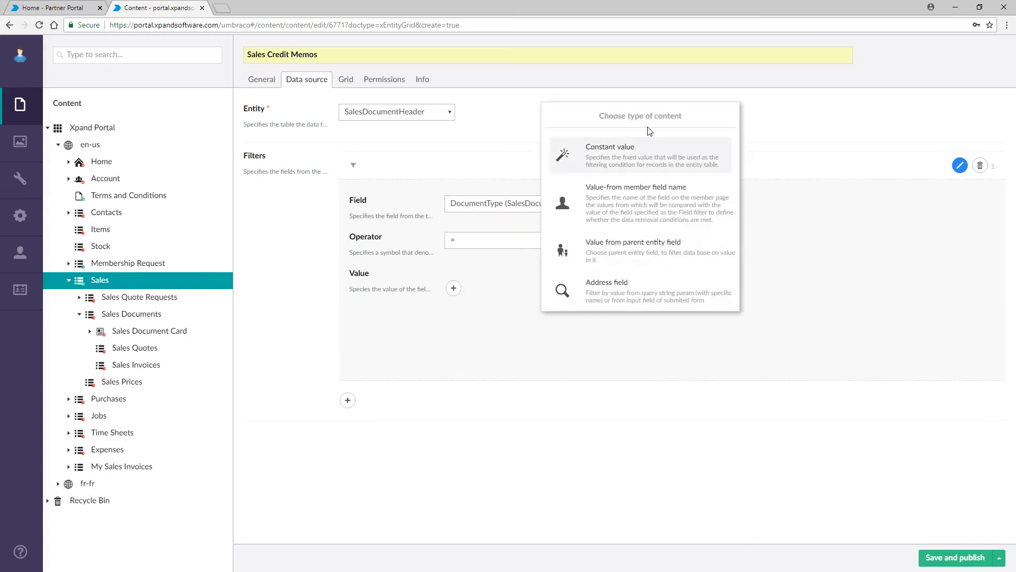
click(566, 150)
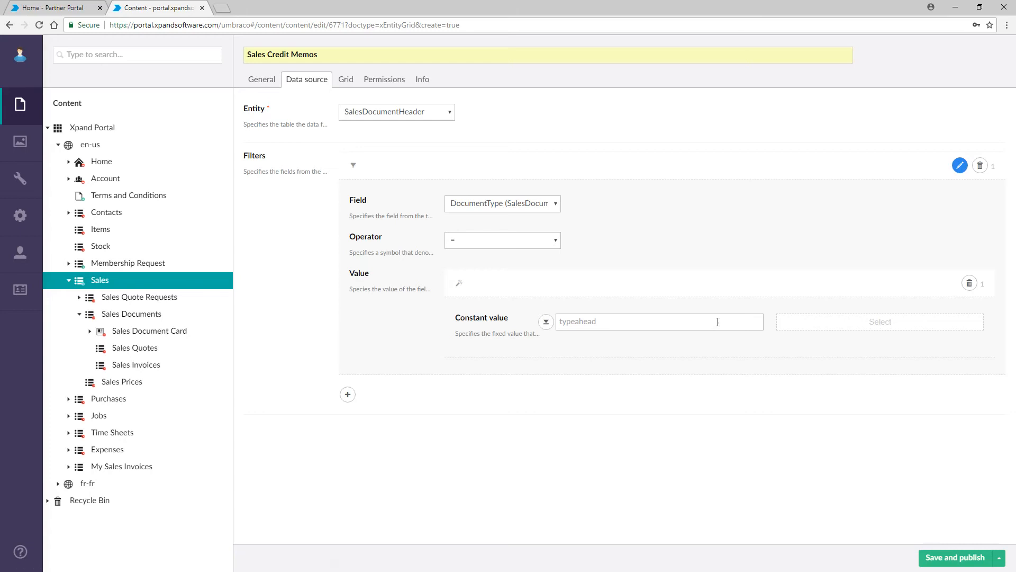
text(Sales C)
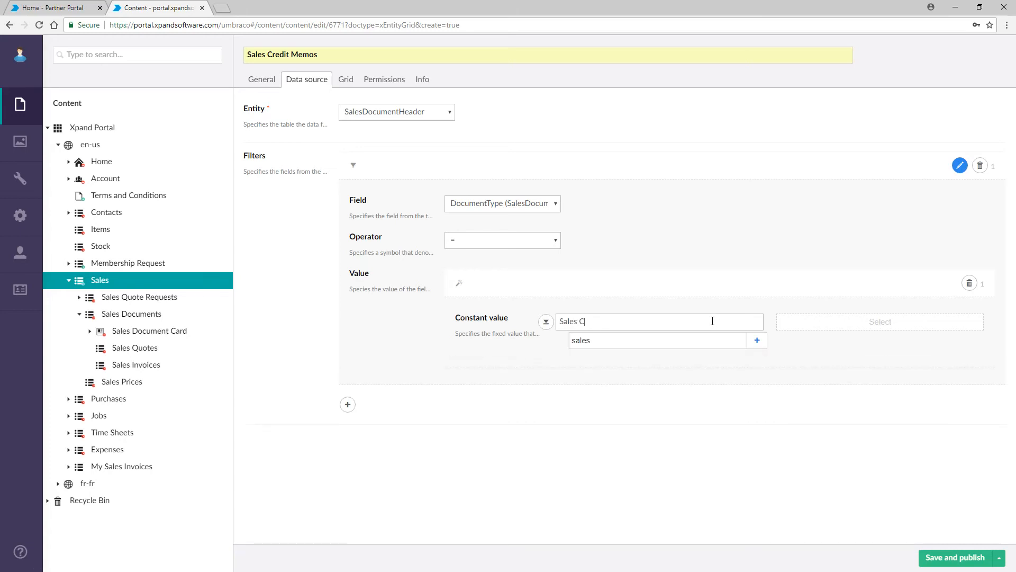
click(758, 342)
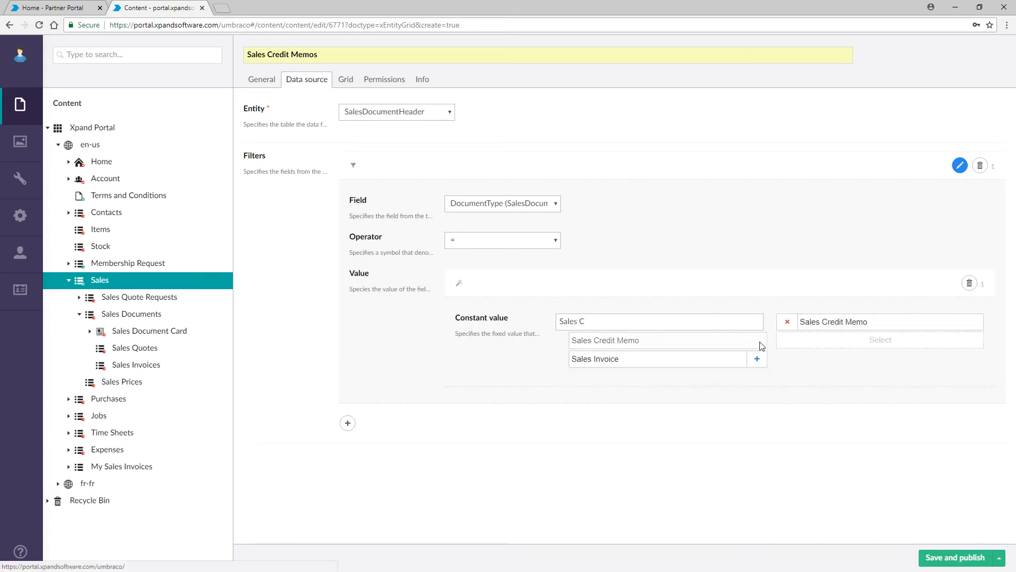
click(490, 282)
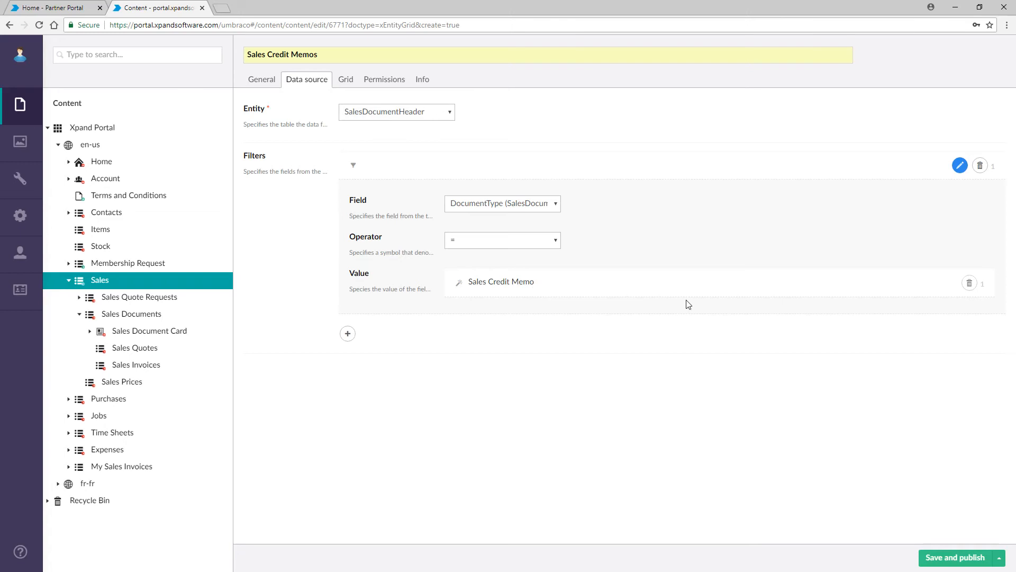
click(346, 80)
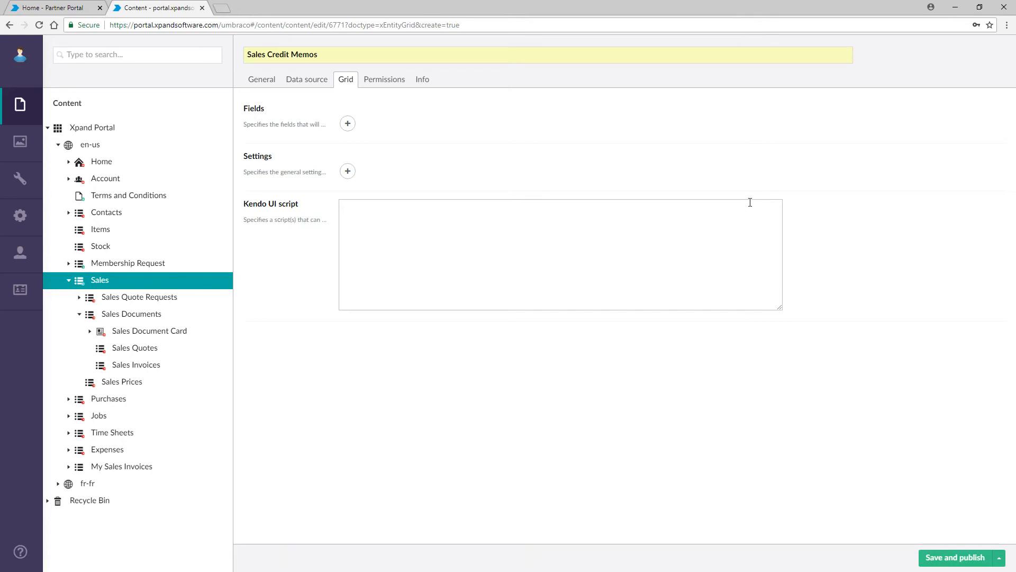
Step: Add a grid column captioned 'No.' using the SalesDocumentHeader No field
click(347, 124)
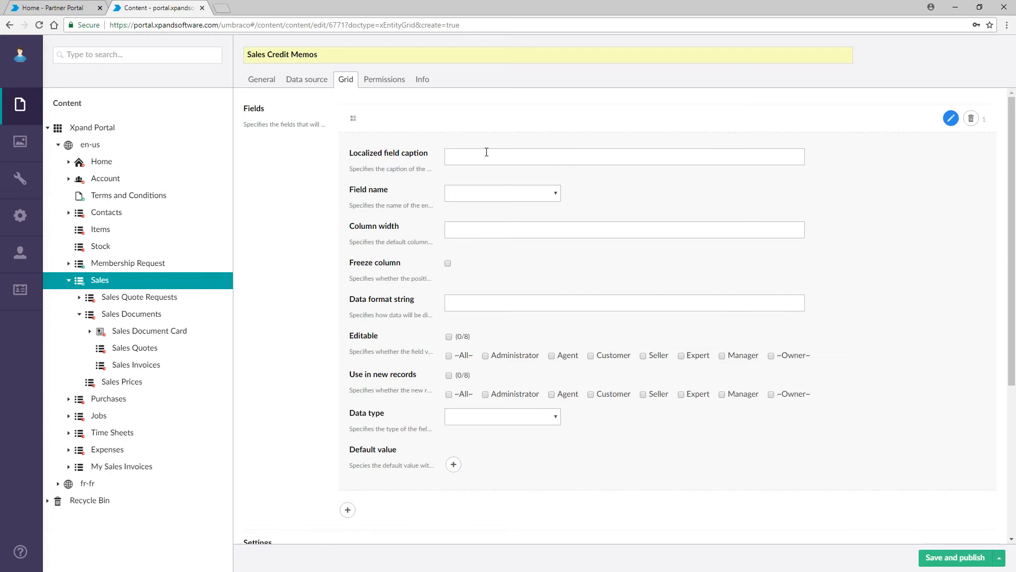
click(551, 198)
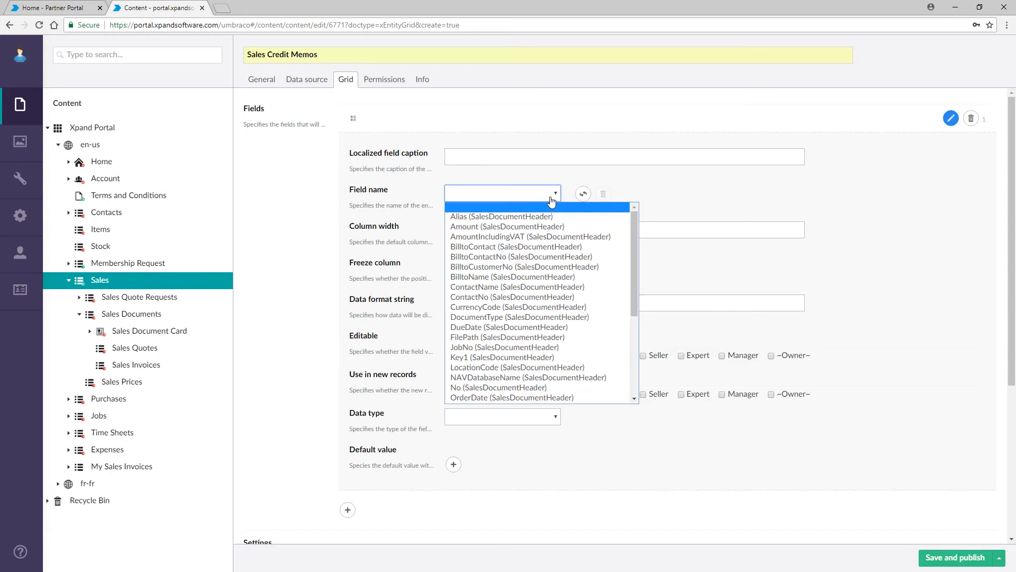
scroll(540, 275, down, 5)
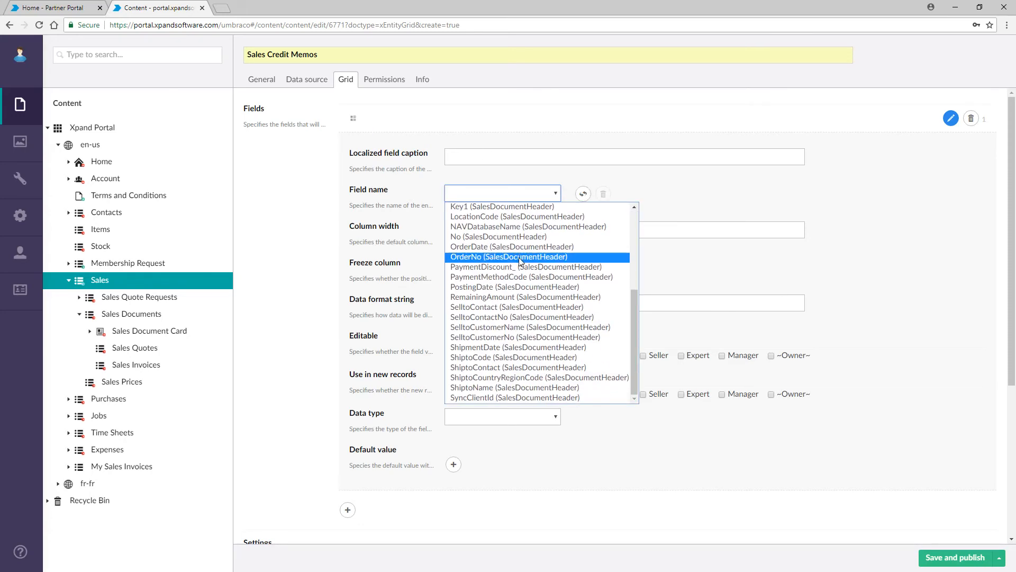
click(517, 237)
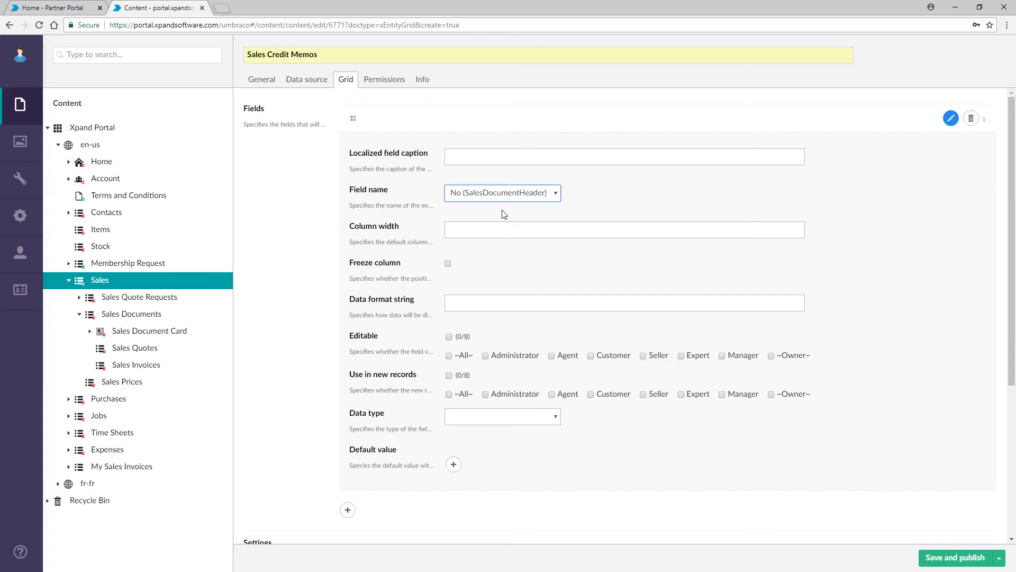
click(480, 158)
text(No.)
click(497, 125)
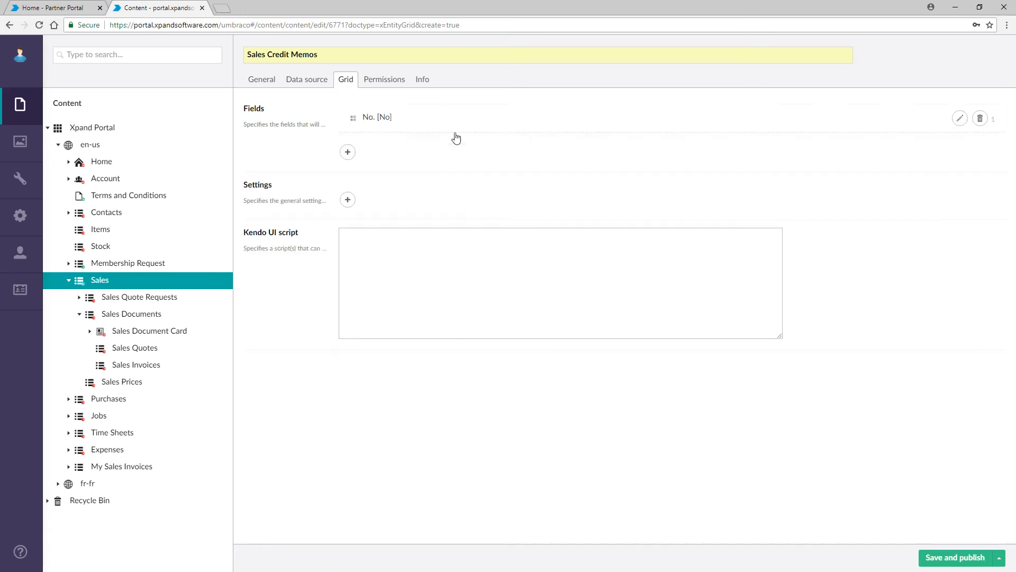
Step: Add a 'Customer Name' column based on the BilltoName field
click(347, 152)
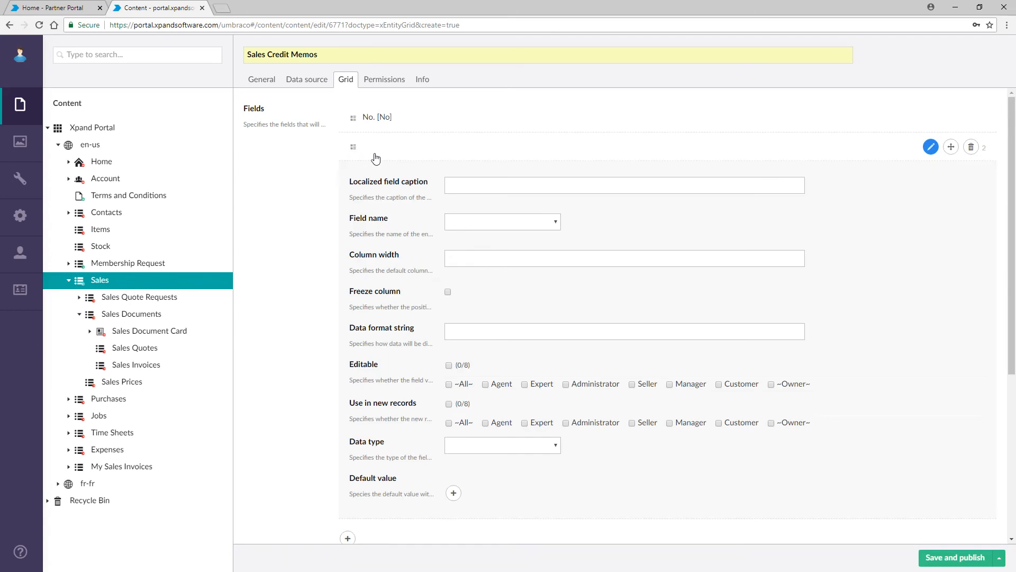
click(549, 225)
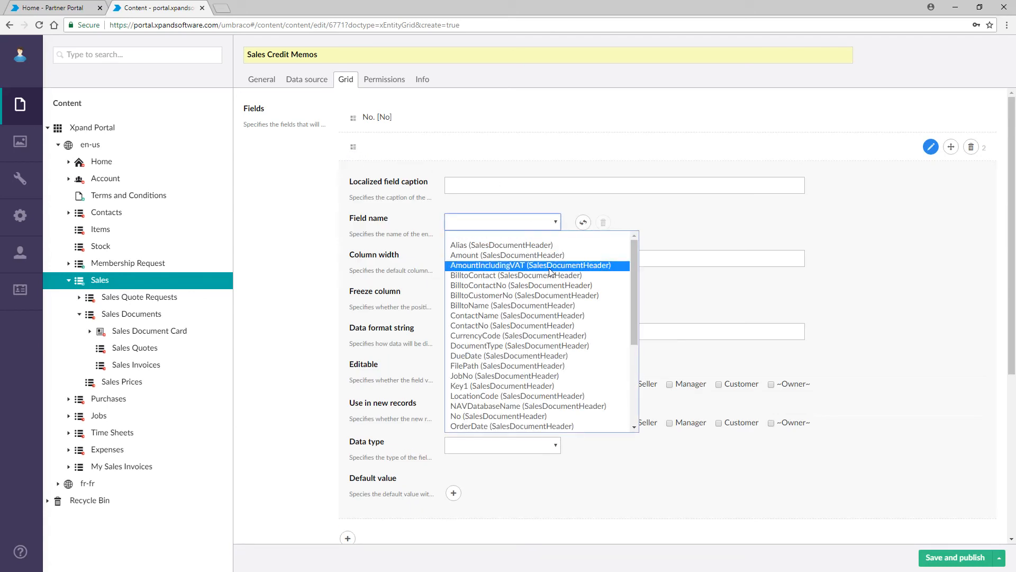
click(580, 305)
click(491, 183)
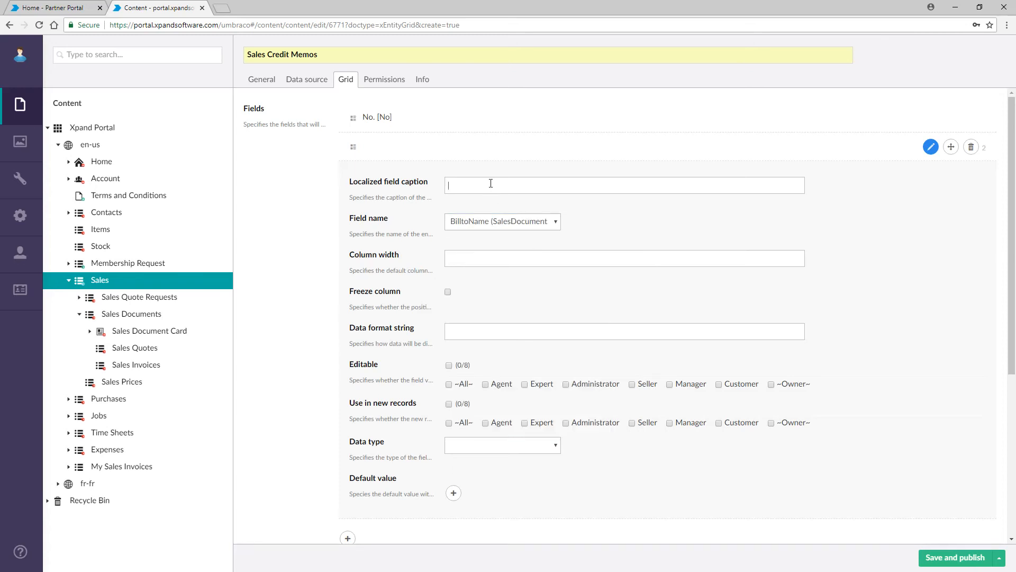
text(Customer Name)
click(465, 150)
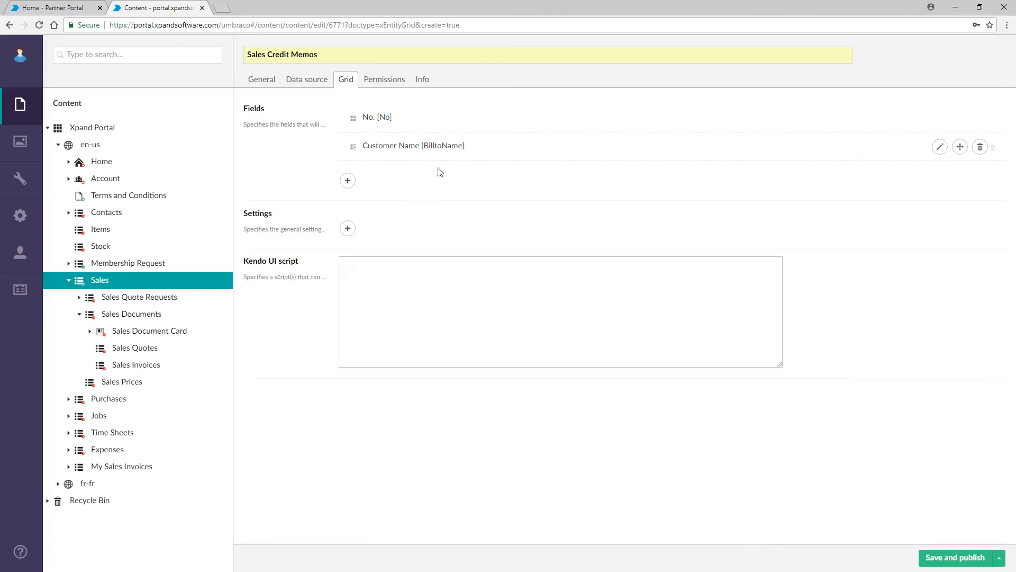
Step: Add a 'Posting Date' column based on the PostingDate field
click(348, 181)
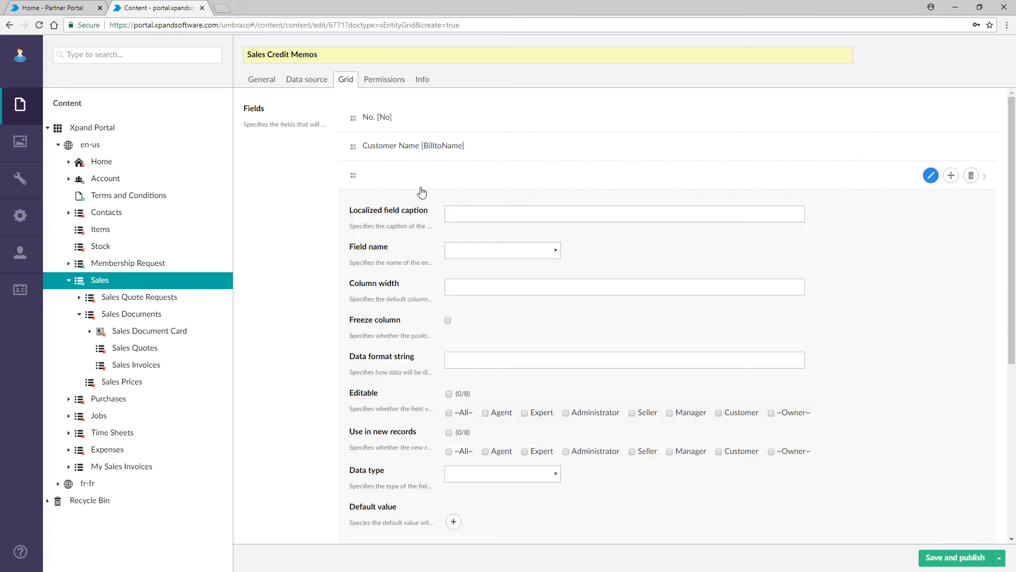
click(554, 253)
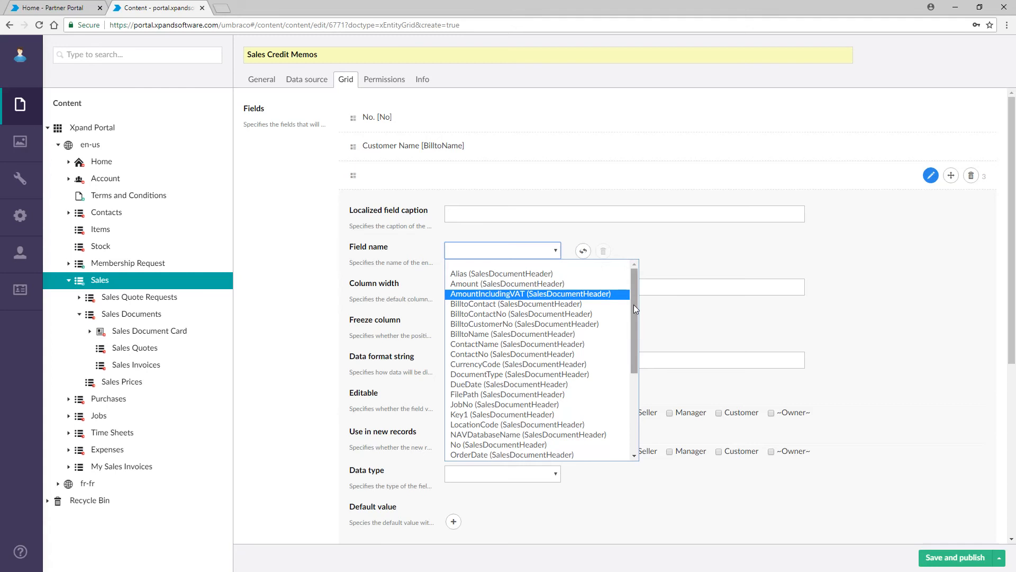
scroll(550, 375, down, 2)
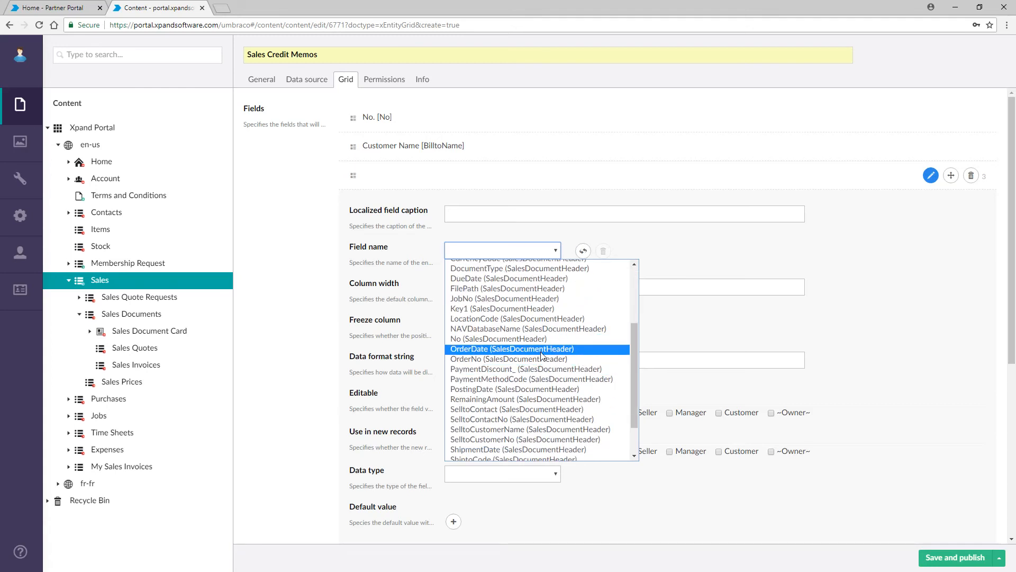
click(510, 388)
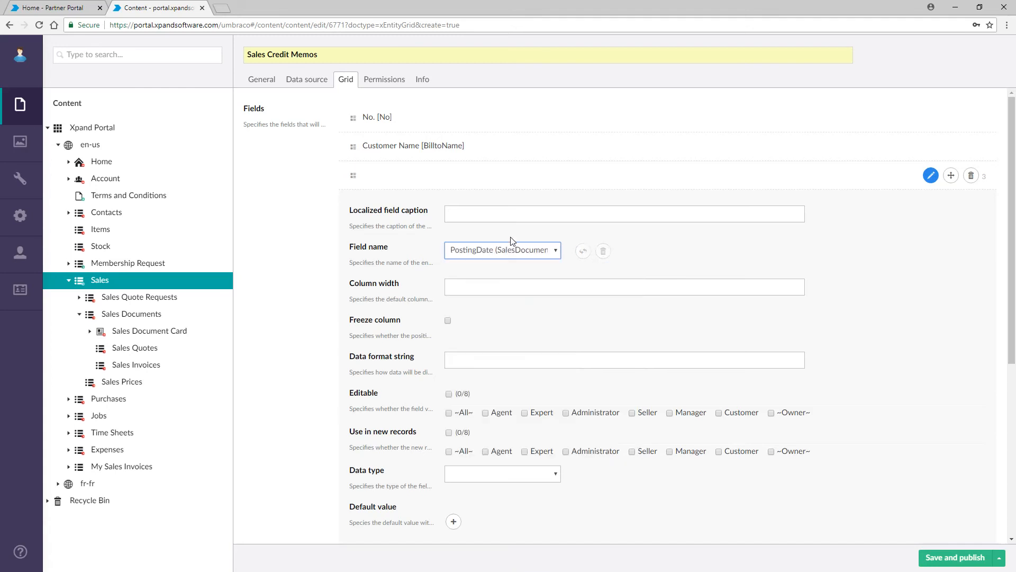
click(505, 212)
text(P)
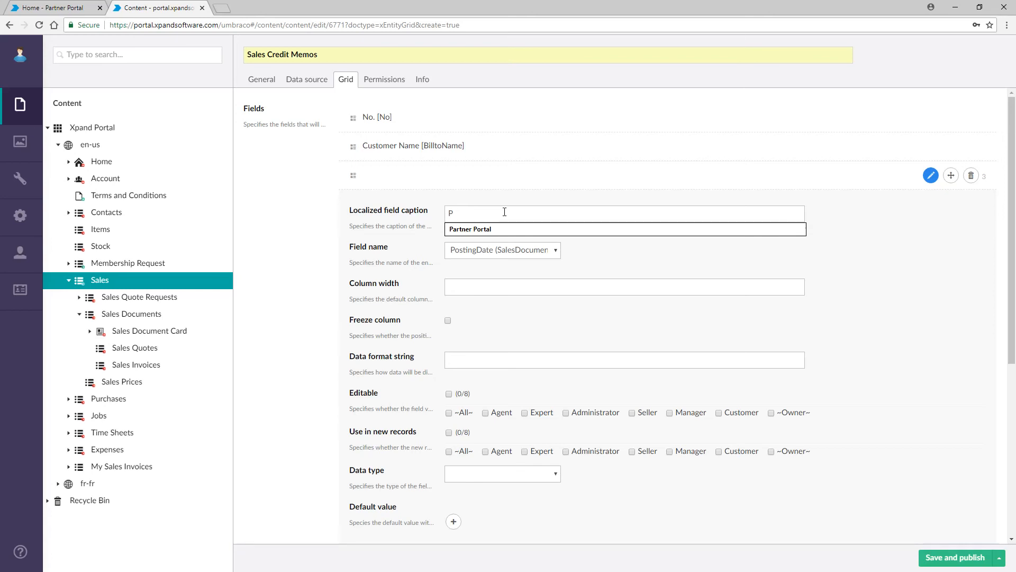
text(ostin)
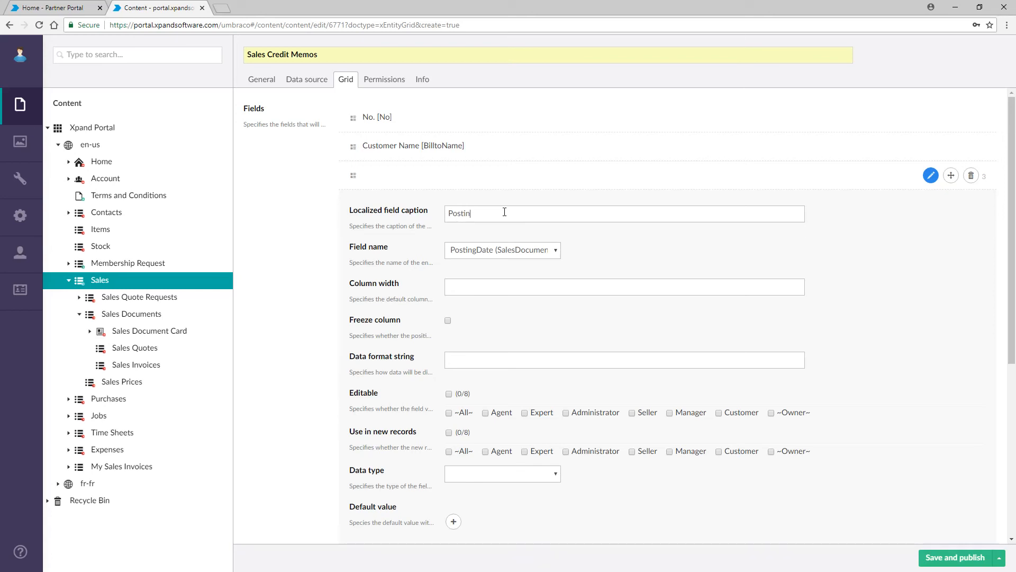
text(g Date)
click(413, 175)
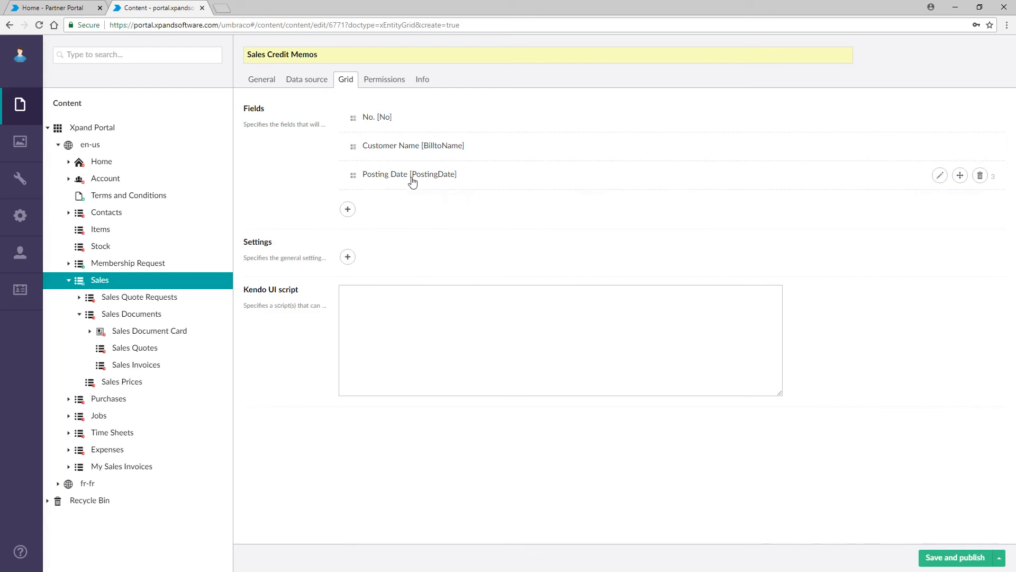
Step: Add an 'Amount incl. VAT' column based on the AmountIncludingVAT field
click(347, 209)
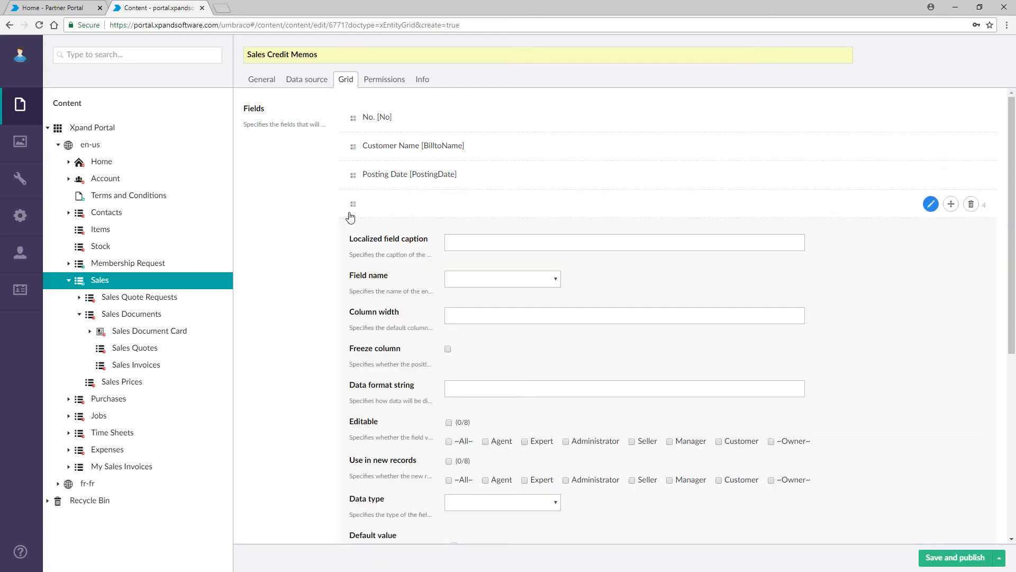
click(551, 281)
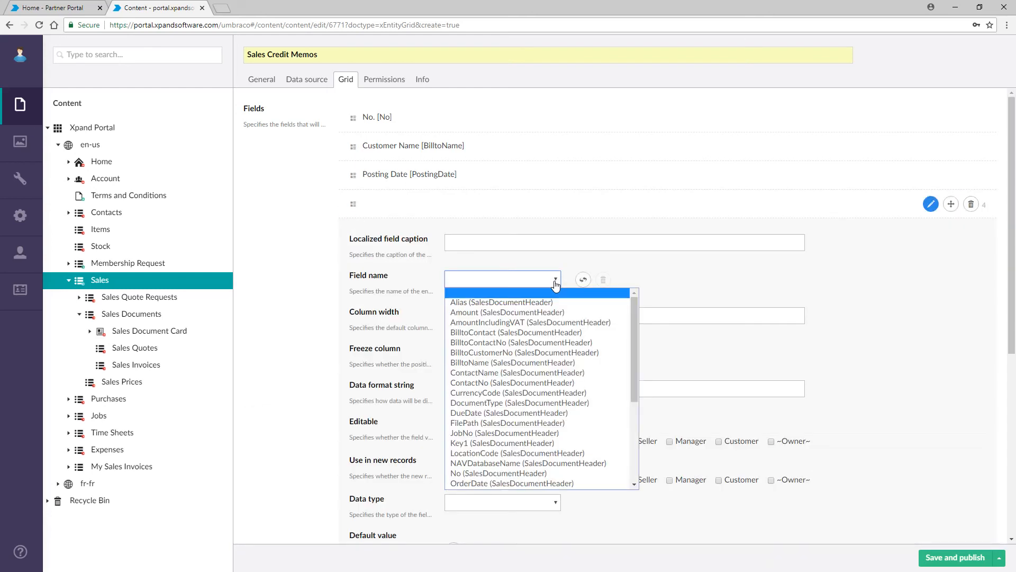
click(531, 323)
click(501, 242)
text(Am)
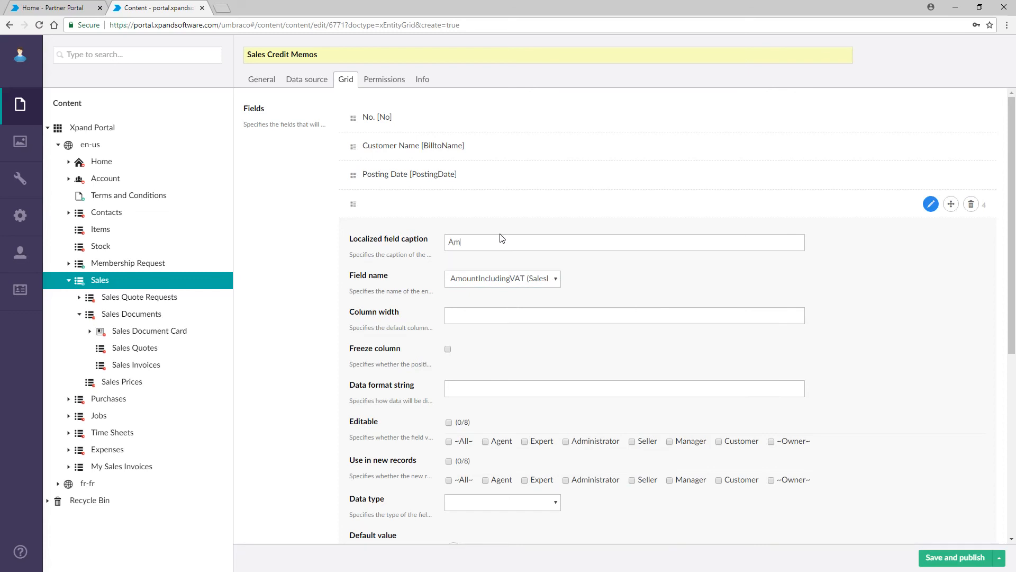
text(ount incl. VAT)
click(483, 208)
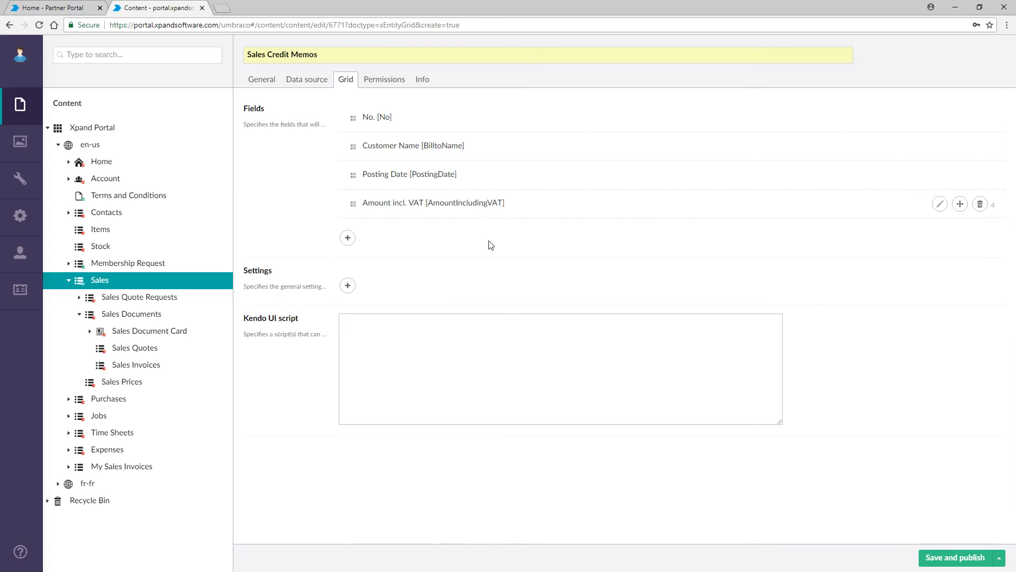
Step: Add grid settings making the grid reorderable, resizable and scrollable with a column menu
click(347, 286)
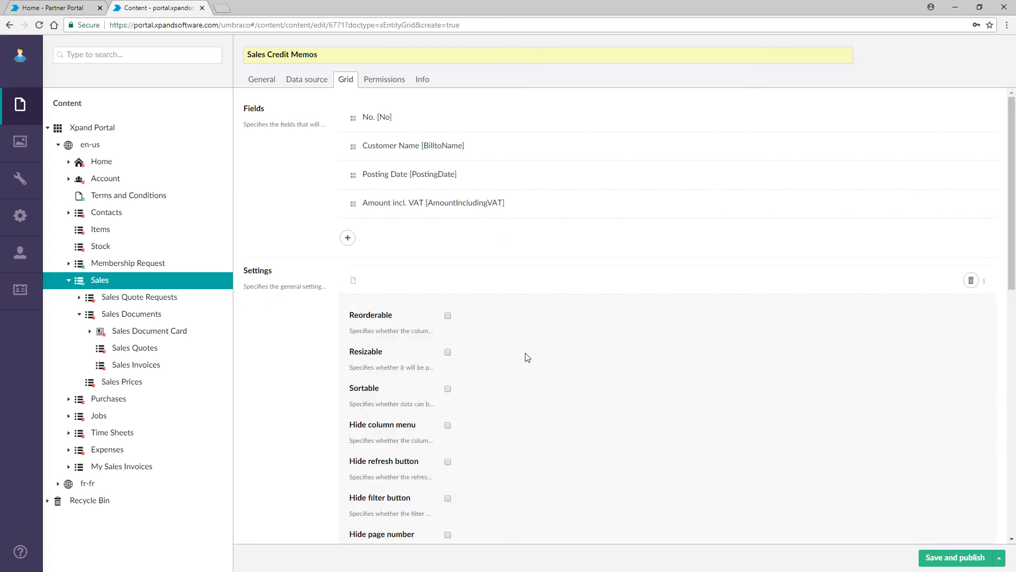
scroll(511, 343, down, 1)
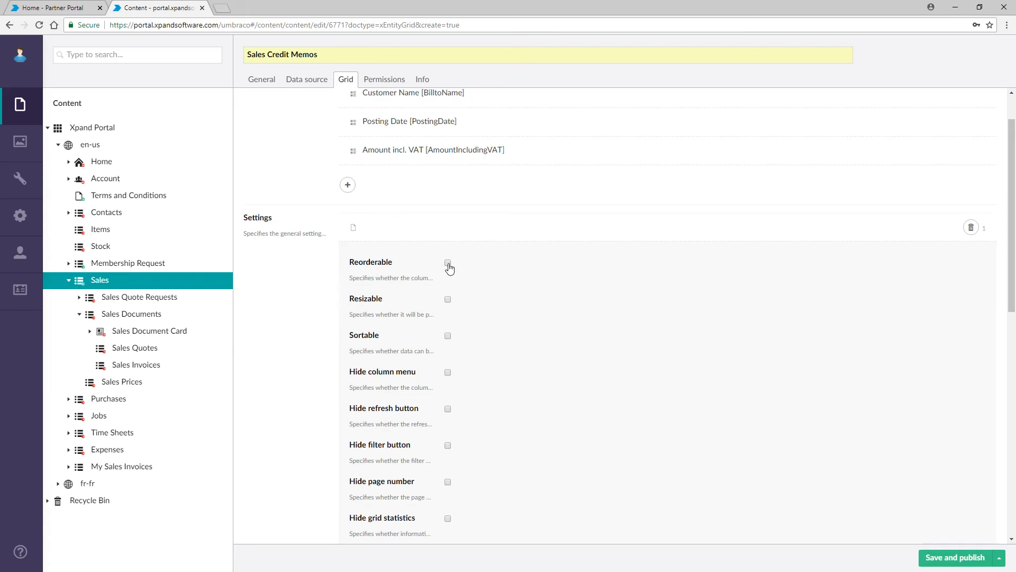
click(448, 263)
click(434, 228)
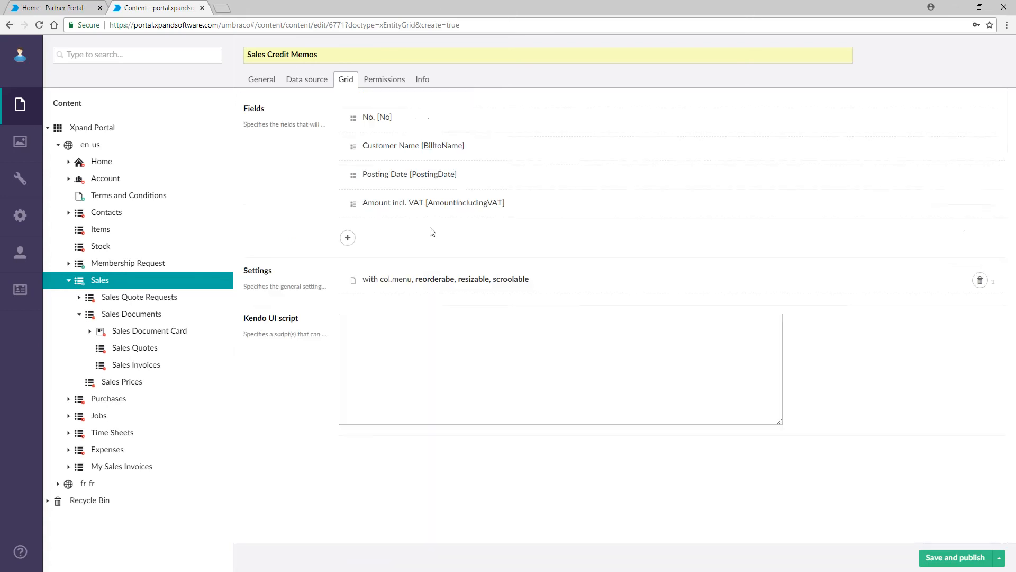
click(387, 80)
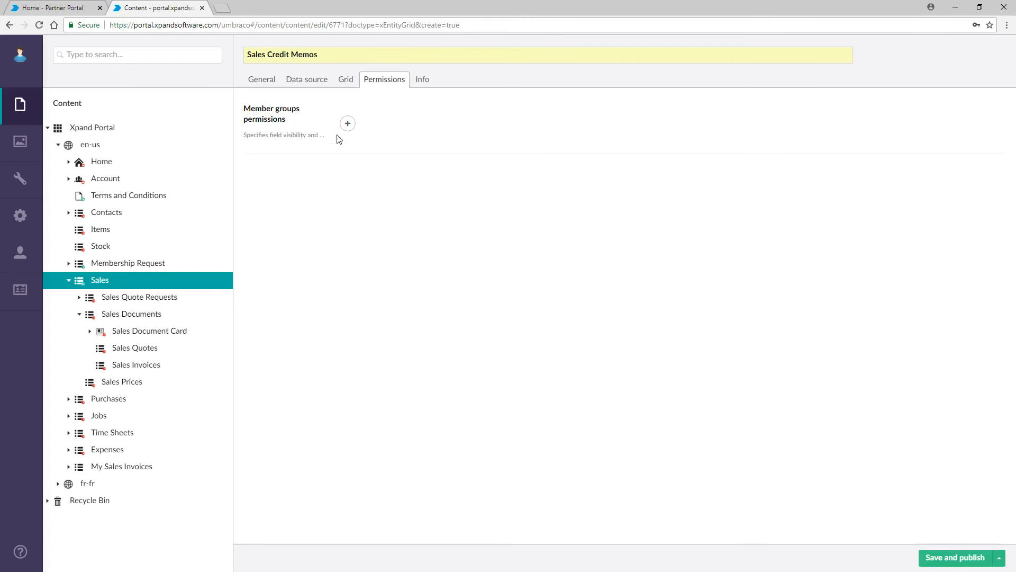
Step: Add a member group permission for Agent, Administrator, Manager and Customer with all 34 fields visible
click(348, 124)
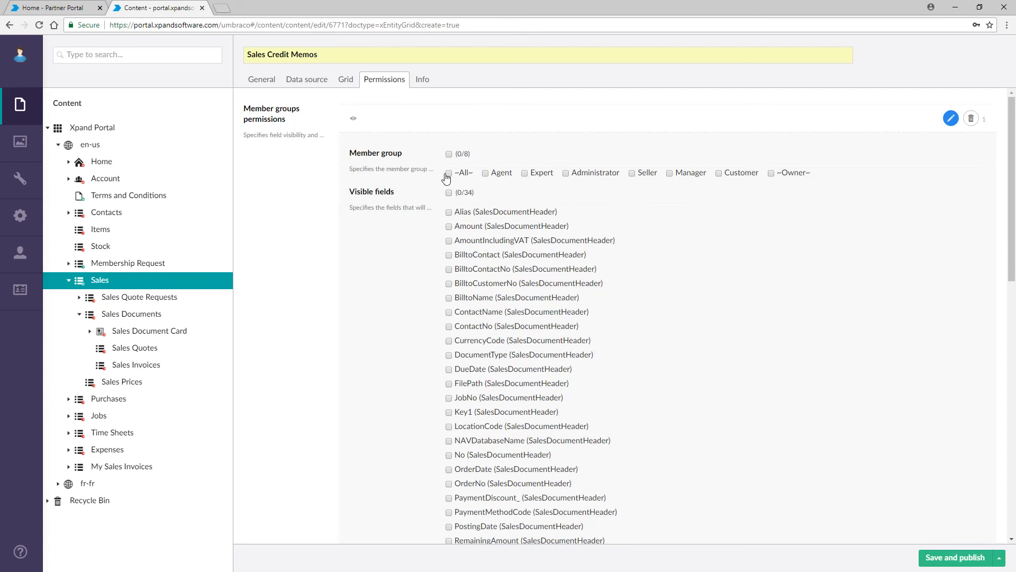
click(492, 174)
click(566, 175)
click(670, 175)
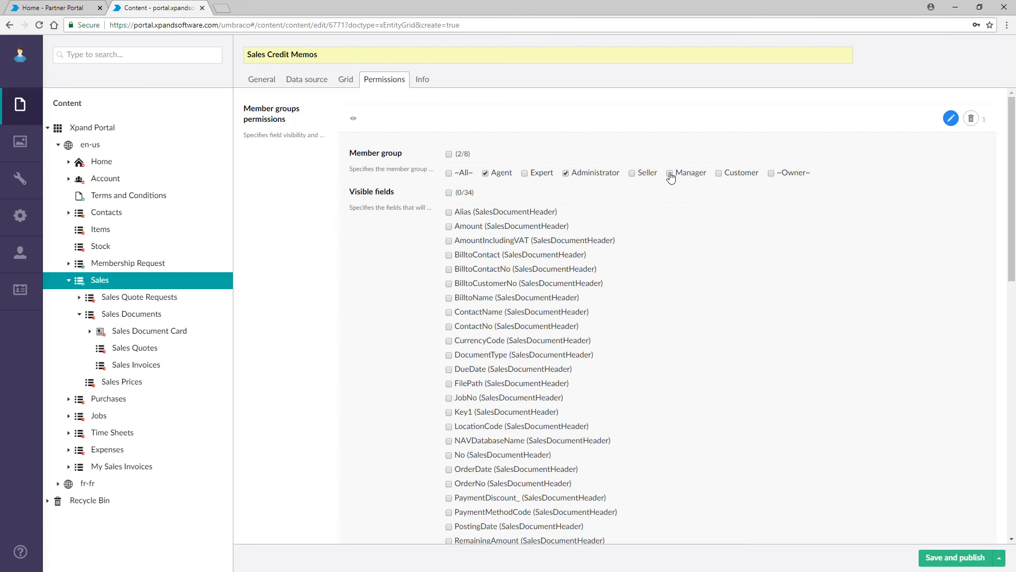
click(718, 174)
click(449, 194)
scroll(637, 310, down, 3)
scroll(636, 309, down, 8)
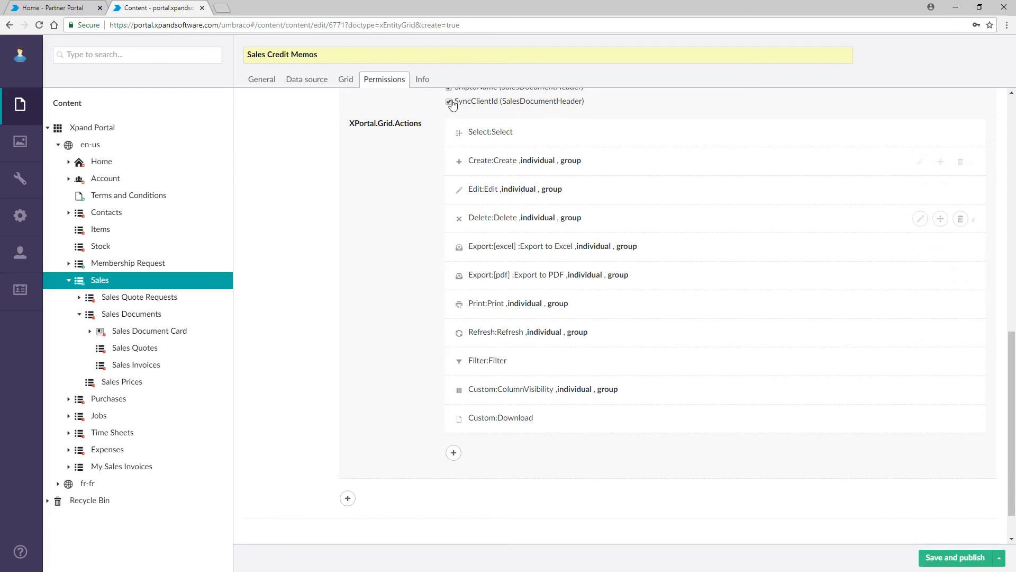
scroll(400, 174, up, 4)
scroll(400, 174, up, 5)
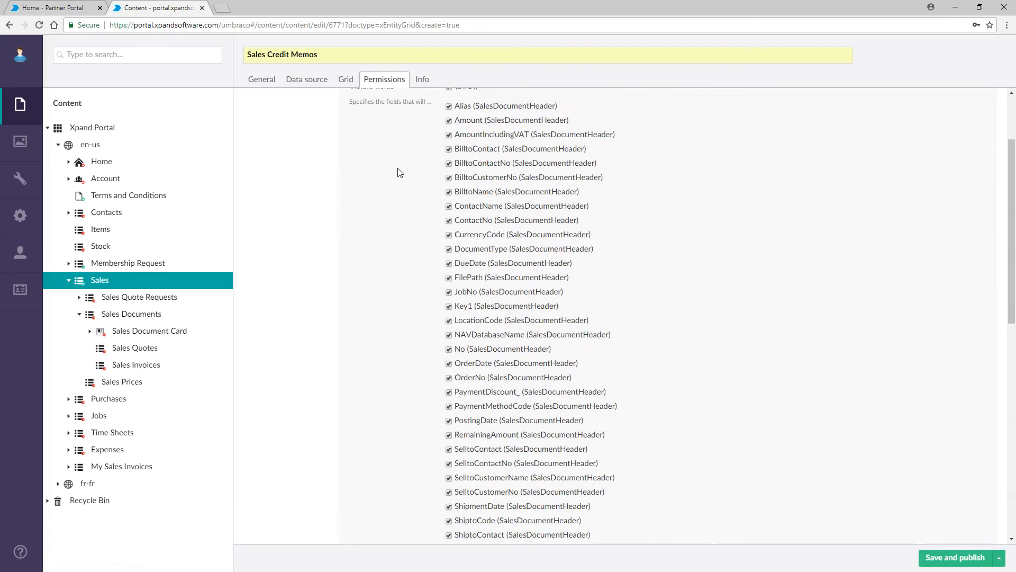
Step: Close the permission entry and save and publish the Sales Credit Memos page
click(468, 122)
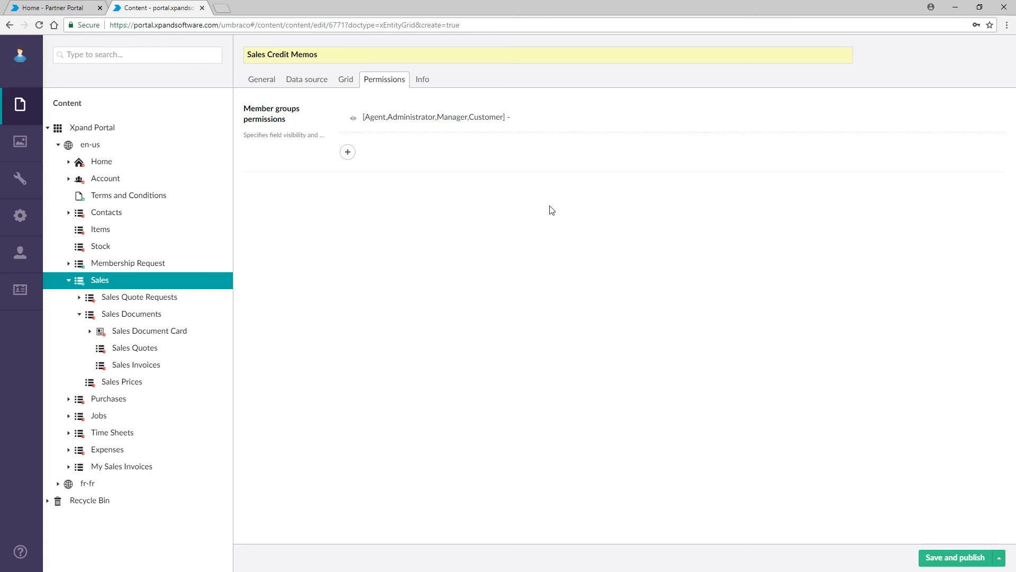
click(943, 556)
click(61, 10)
Step: Reload the Partner Portal, open Sales Documents > Credit Memos, and open credit memo 104005's card
click(39, 26)
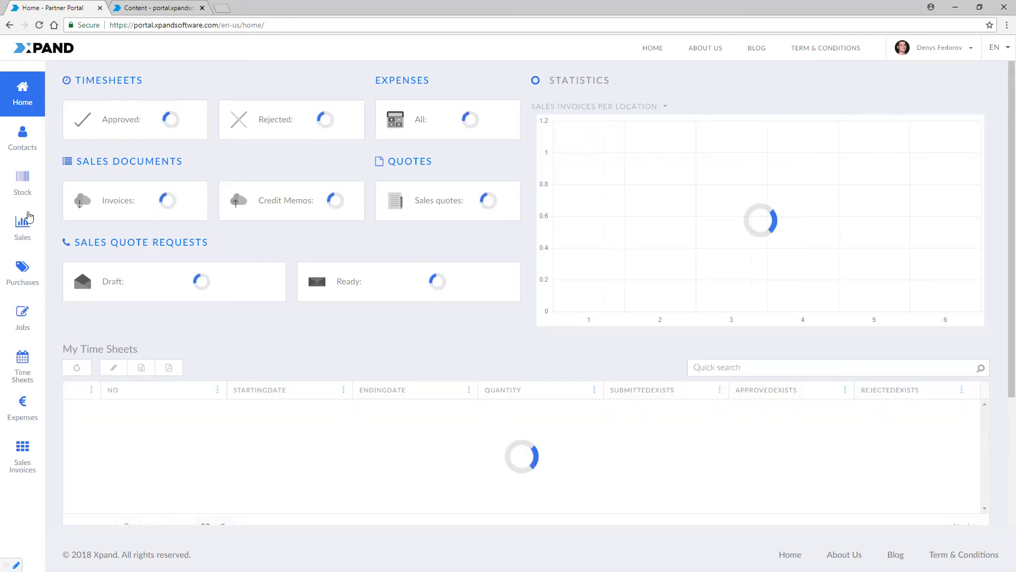
mouse_move(25, 232)
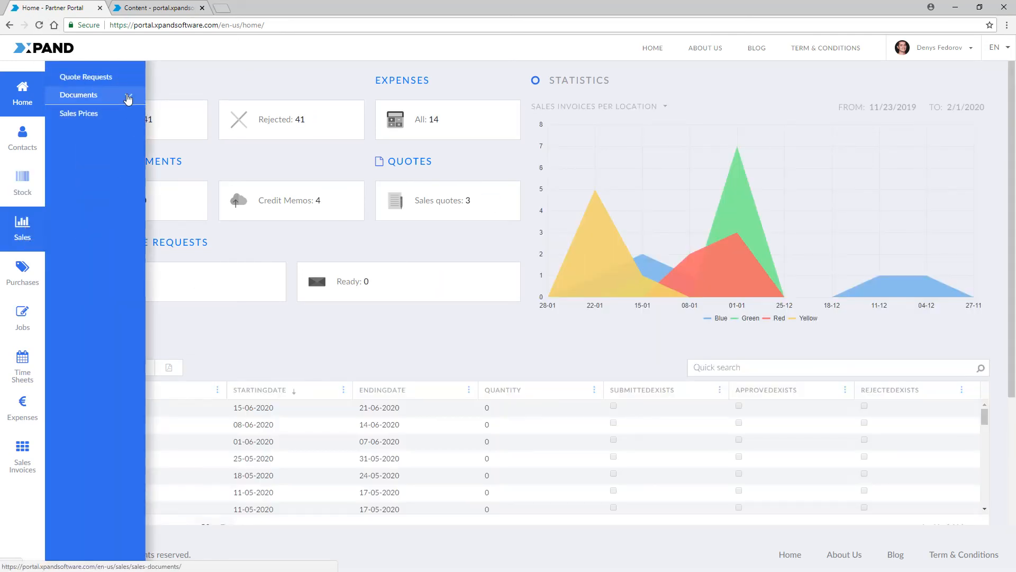
click(129, 96)
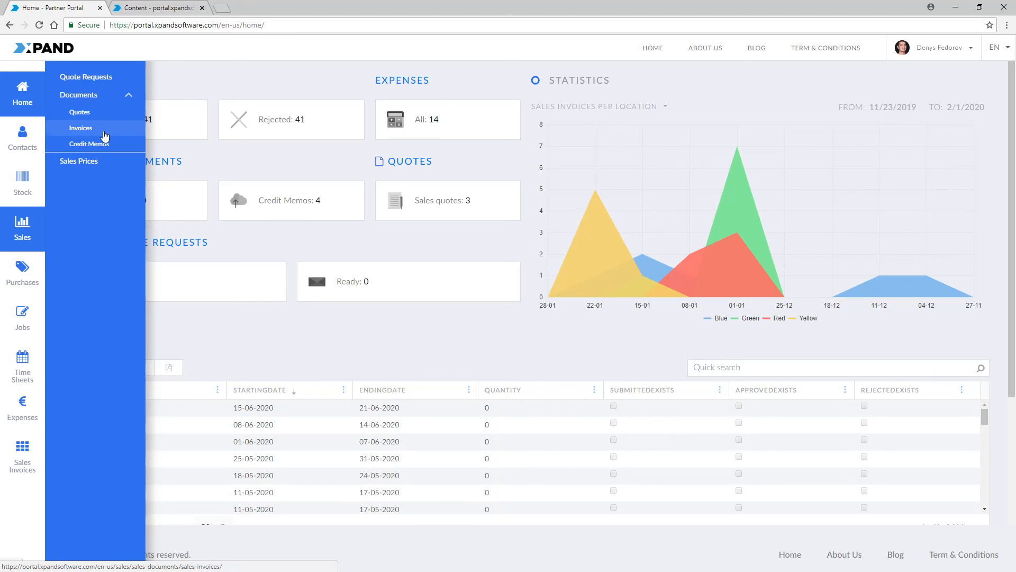
click(102, 146)
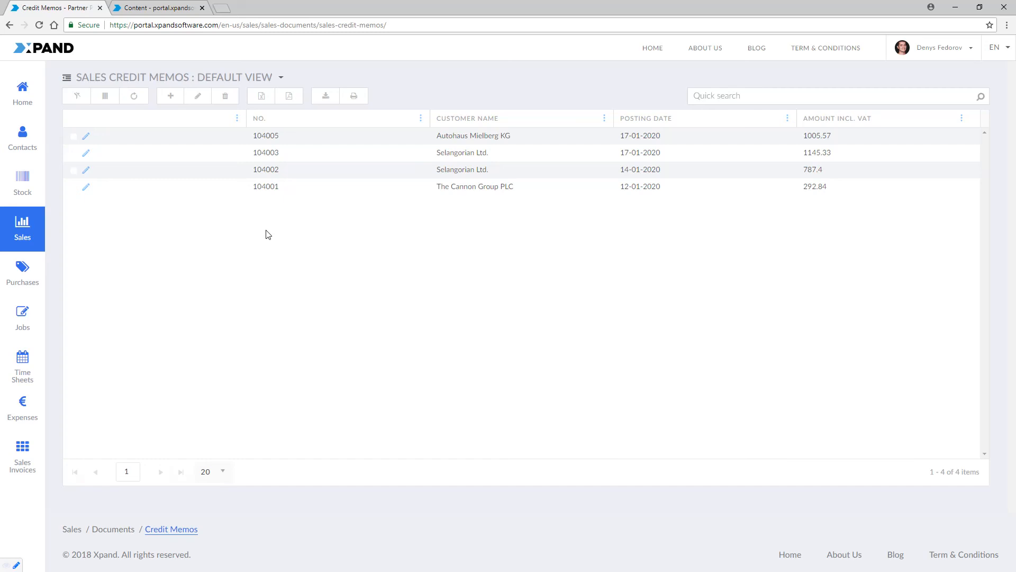
click(86, 141)
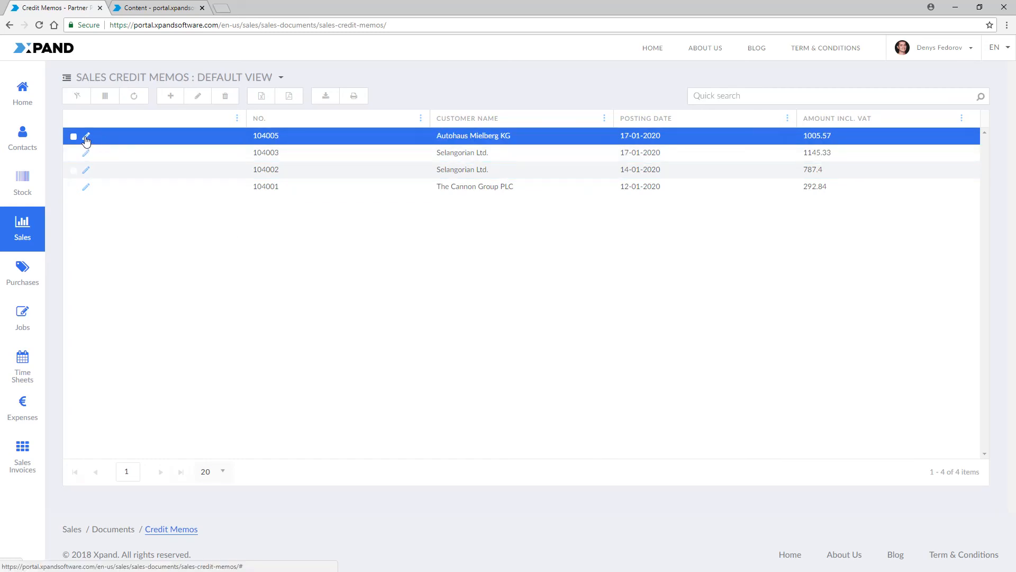
click(86, 140)
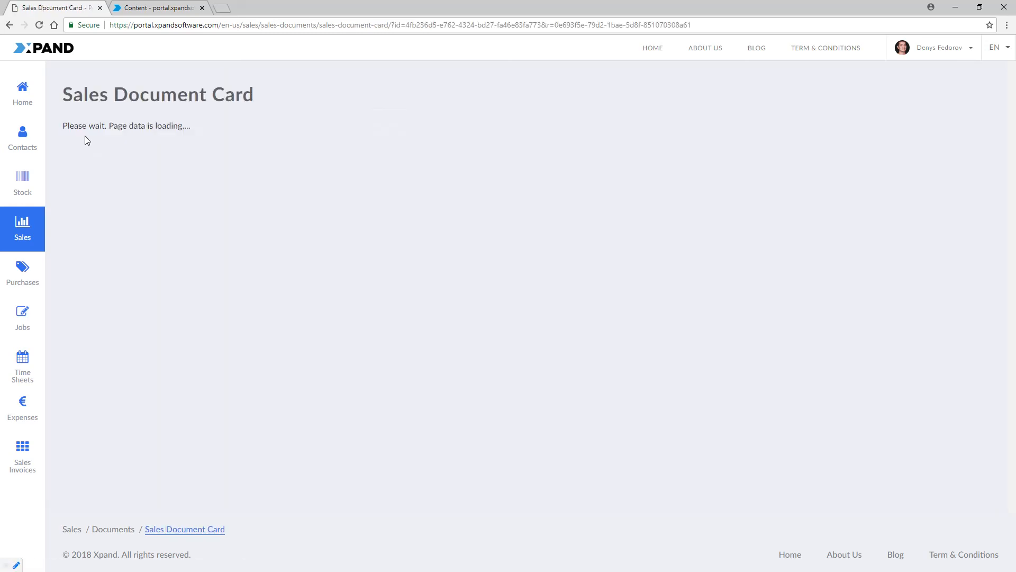